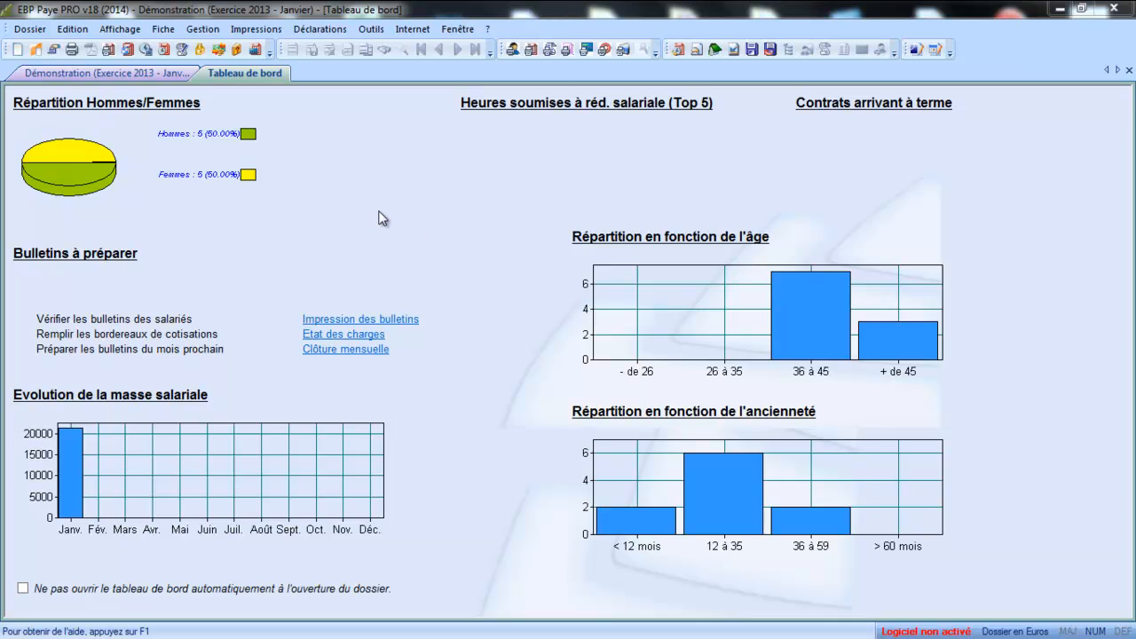
Step: From Dossier > Propriétés > Paramètres généraux, make Bulletin enveloppe the default payslip print model
left_click(21, 29)
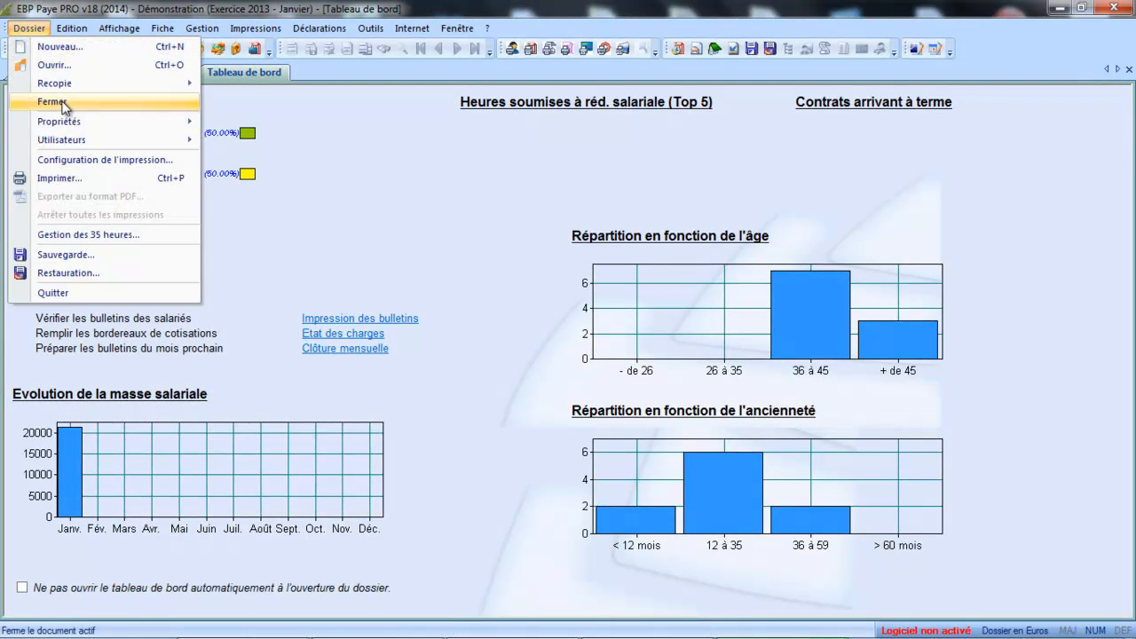
mouse_move(71, 120)
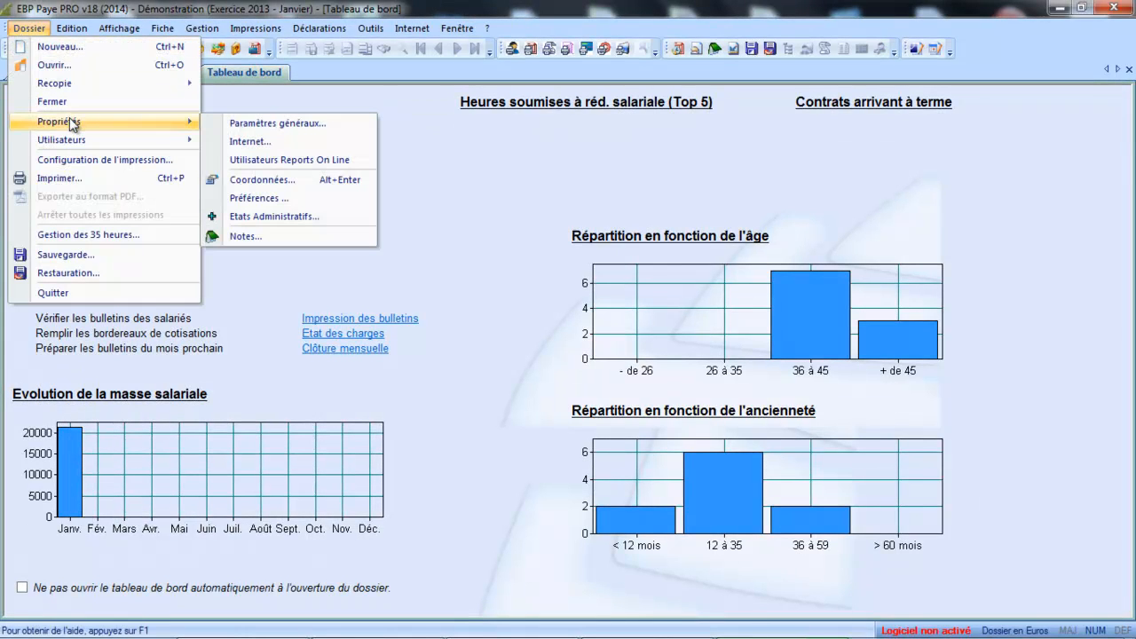
left_click(233, 129)
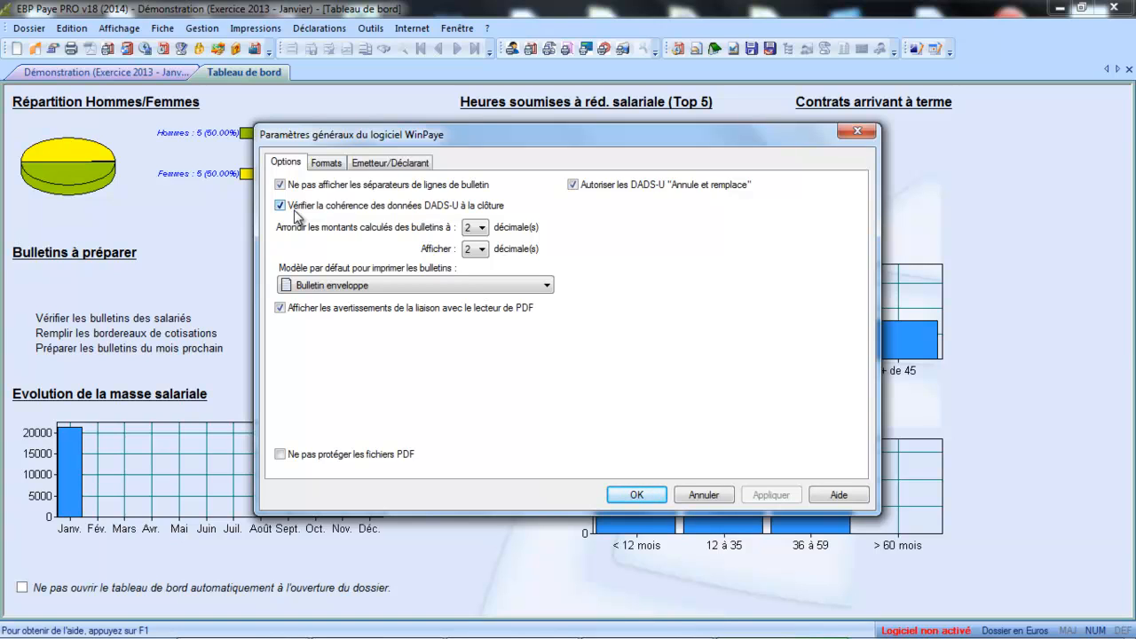
left_click(327, 287)
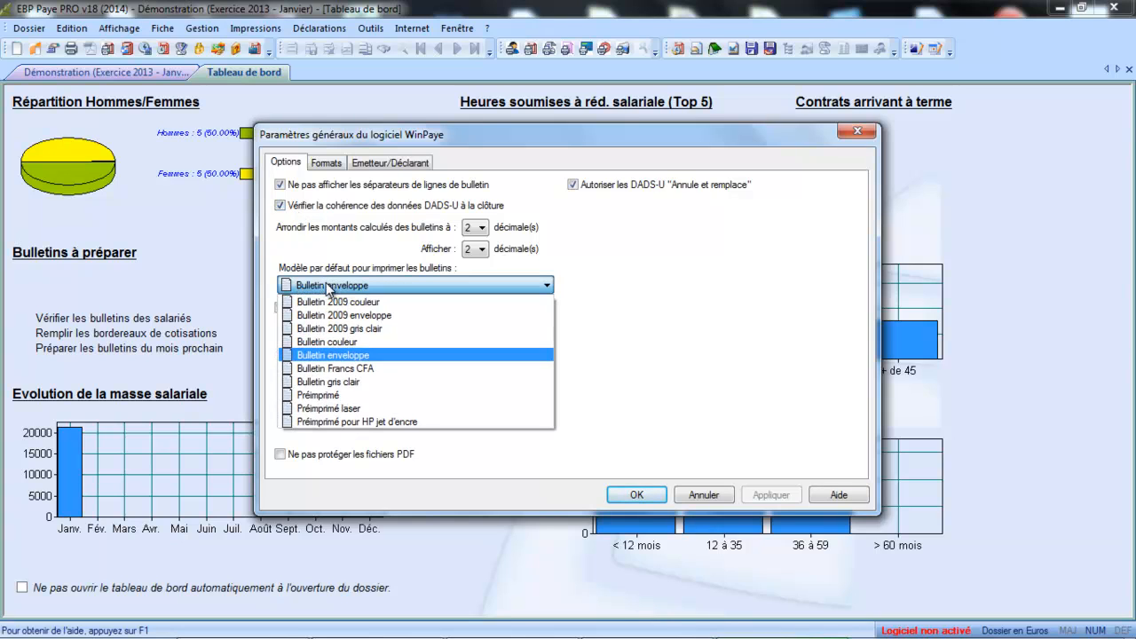
left_click(333, 354)
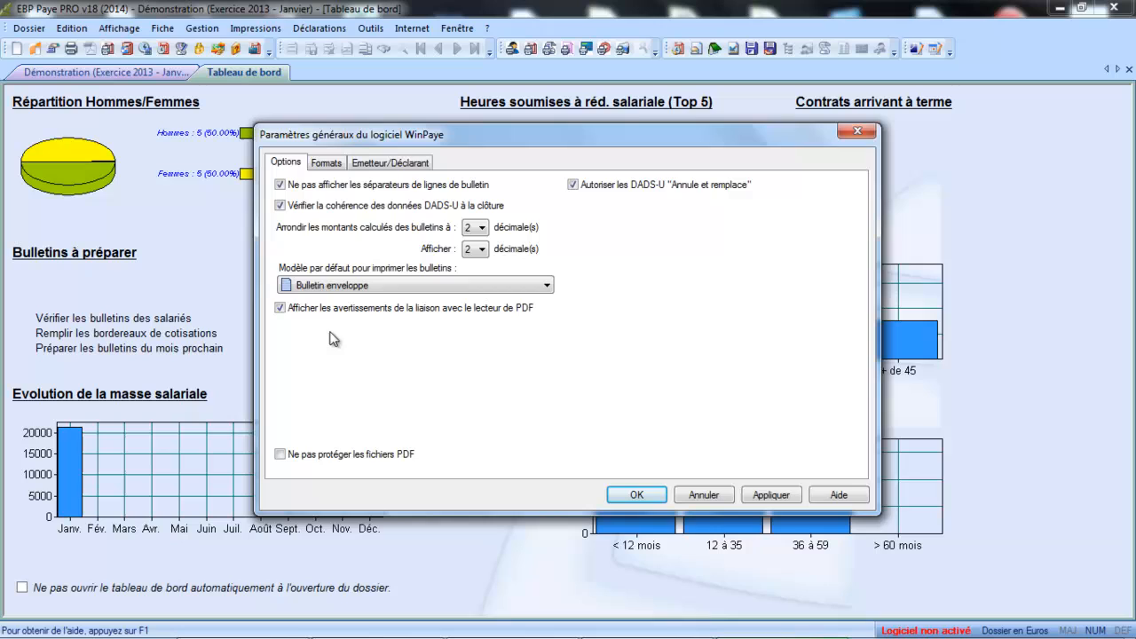
Step: On the Emetteur/Déclarant tab, keep domaine administratif as the intervention domain code
left_click(374, 167)
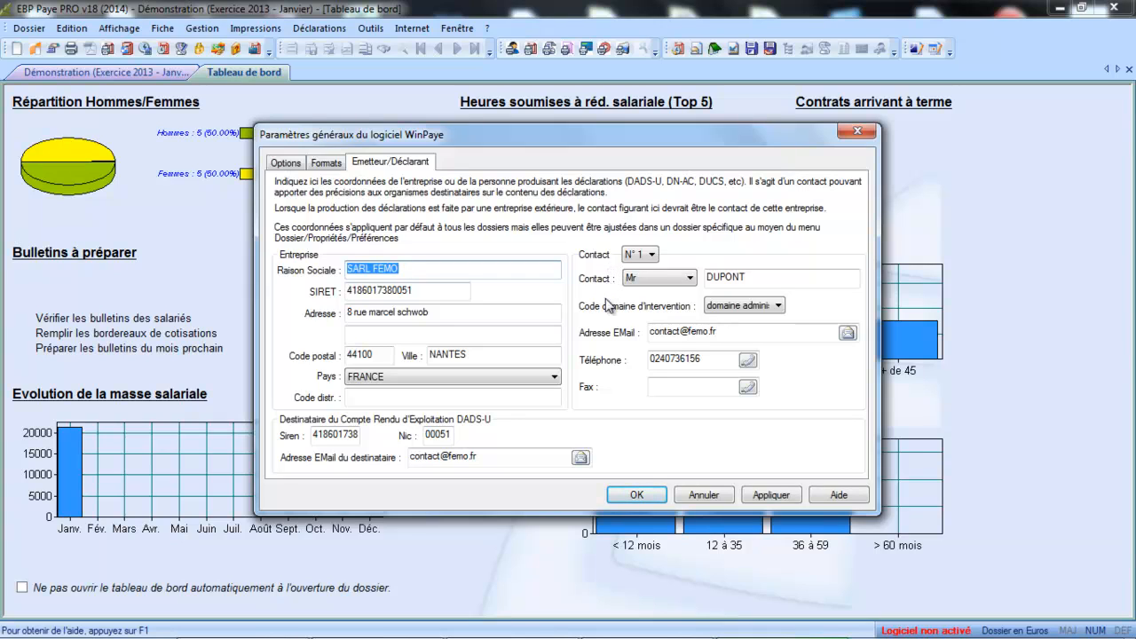
left_click(733, 307)
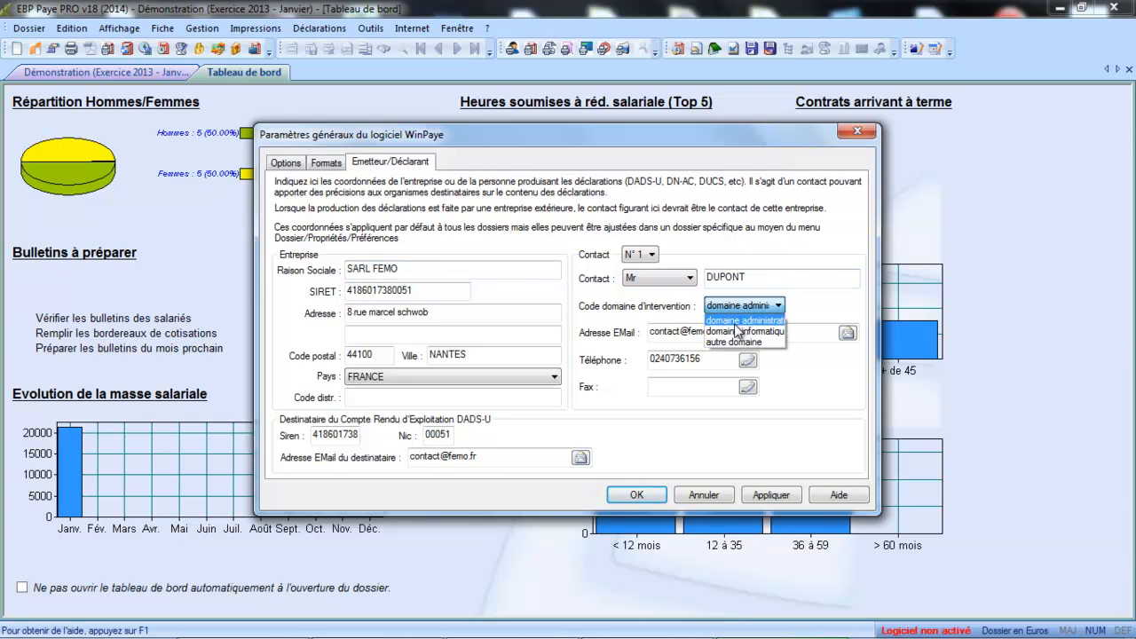
left_click(736, 325)
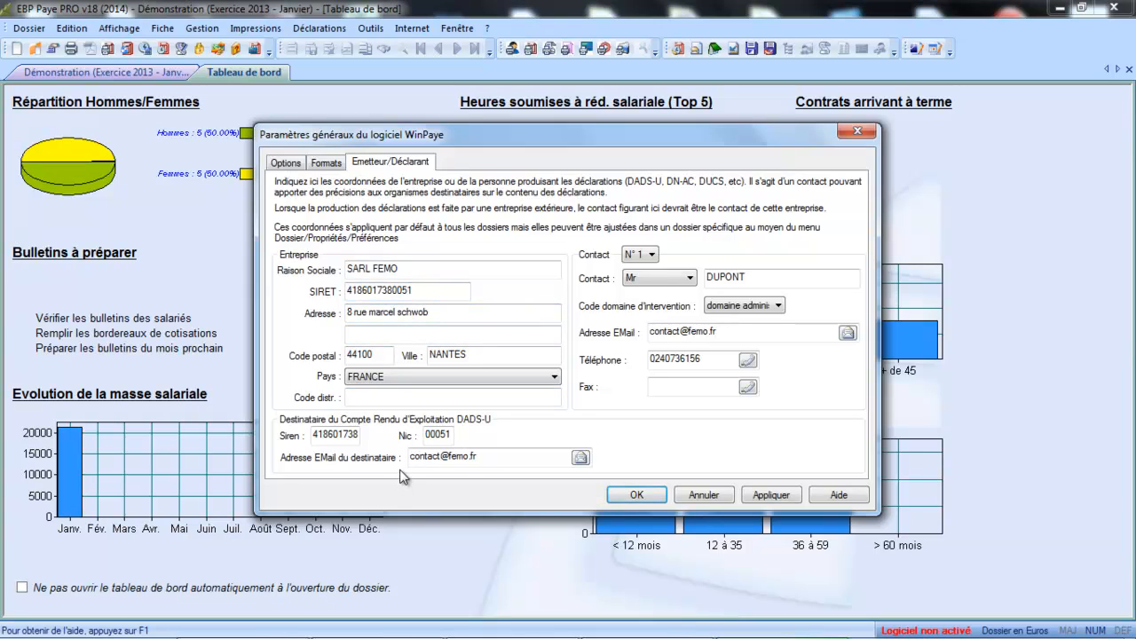
Step: Save the general settings and open the company file's Coordonnées to view contact details
left_click(637, 495)
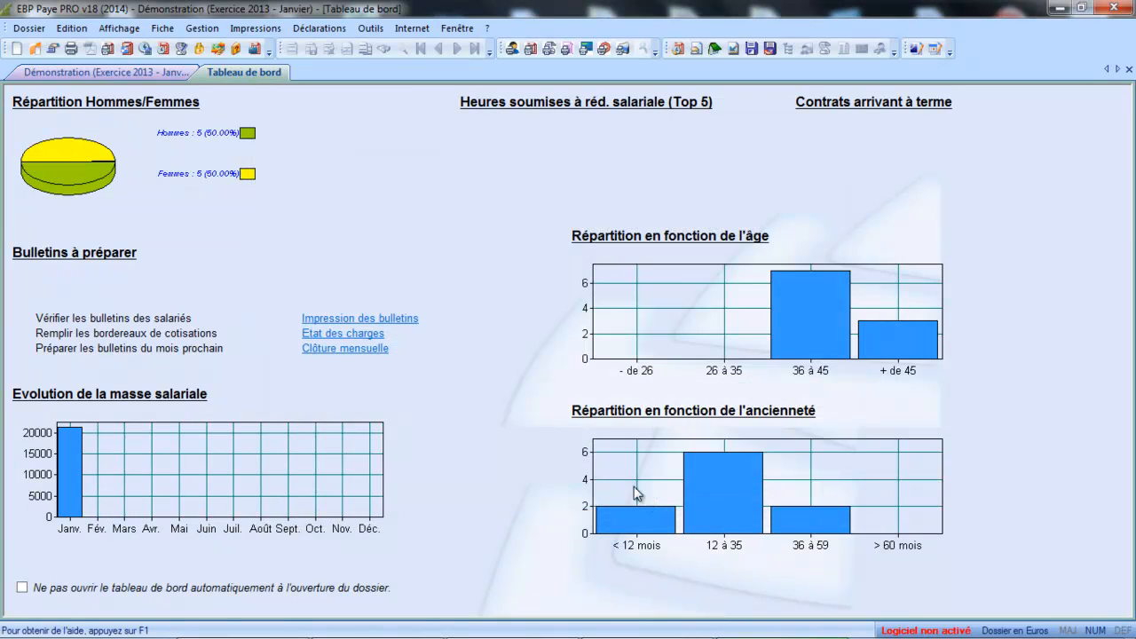
left_click(34, 28)
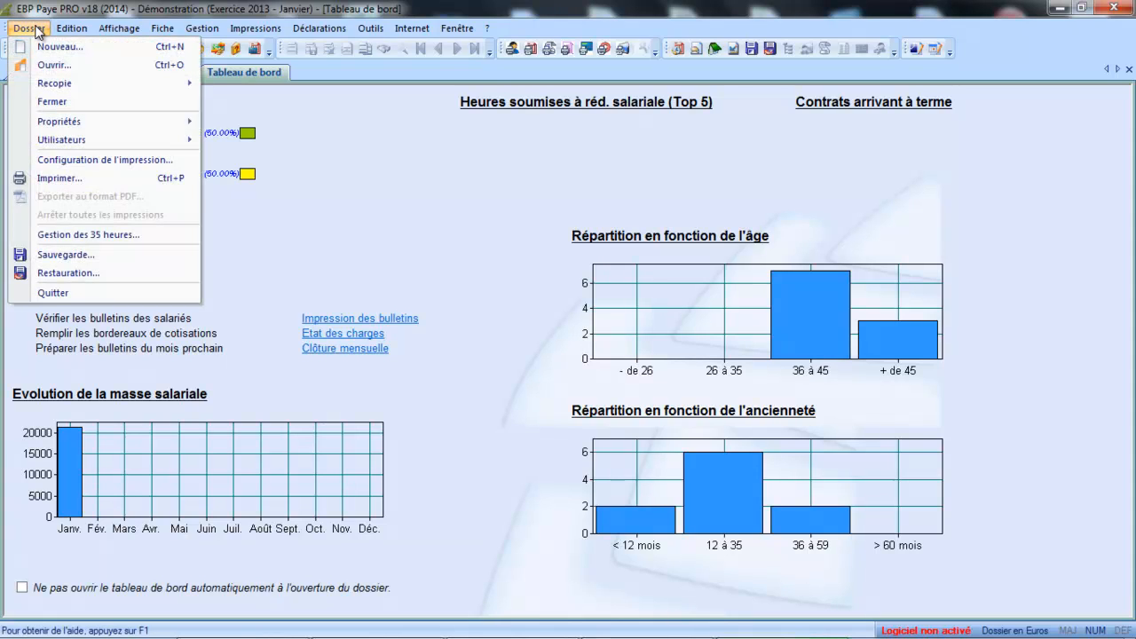
mouse_move(69, 120)
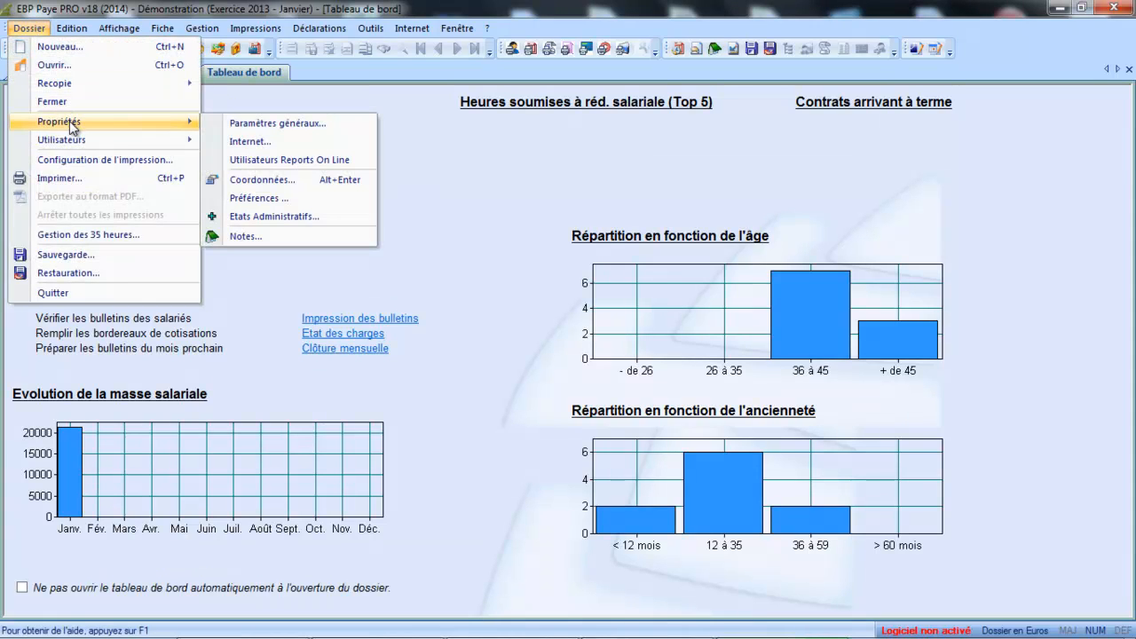
left_click(258, 179)
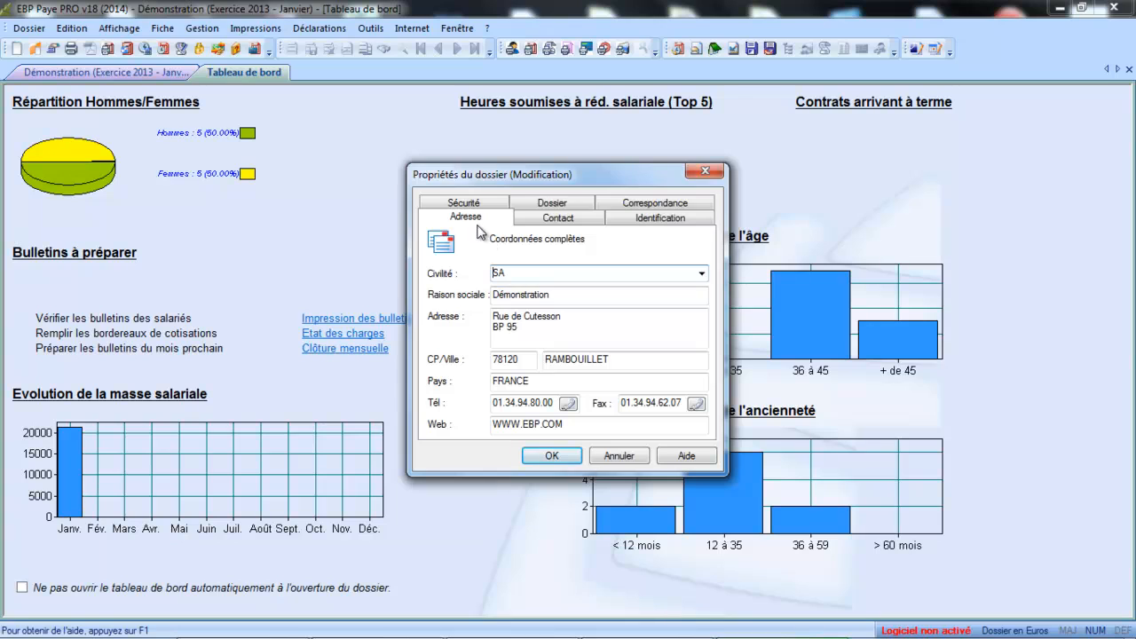
left_click(558, 218)
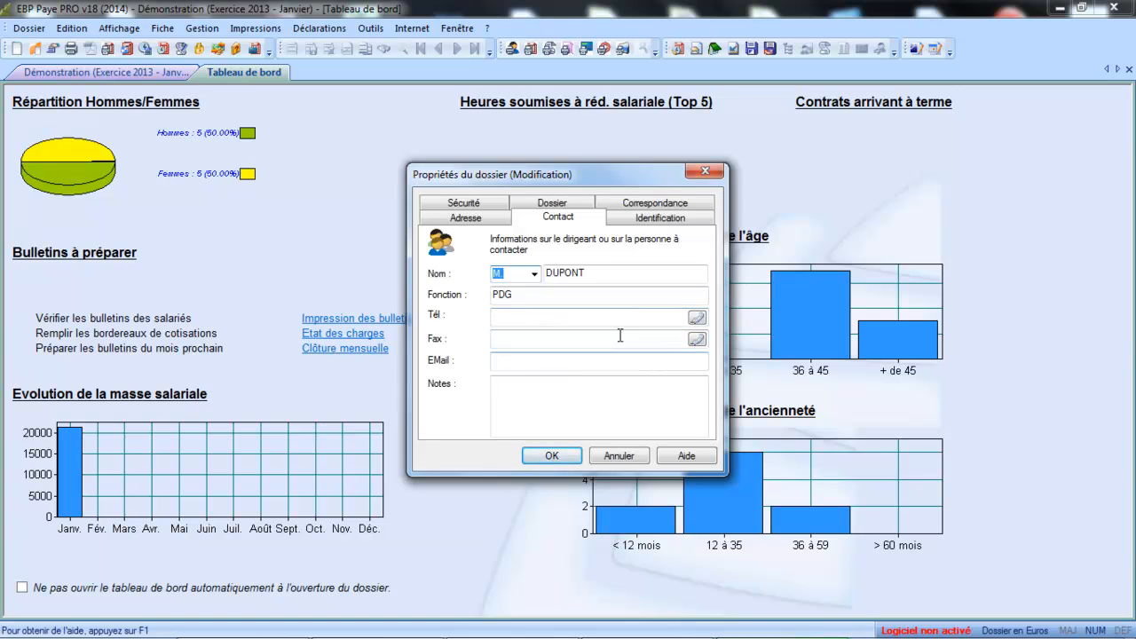
Step: Review the Identification, Correspondance, Dossier and Sécurité tabs, then confirm the file properties
left_click(657, 221)
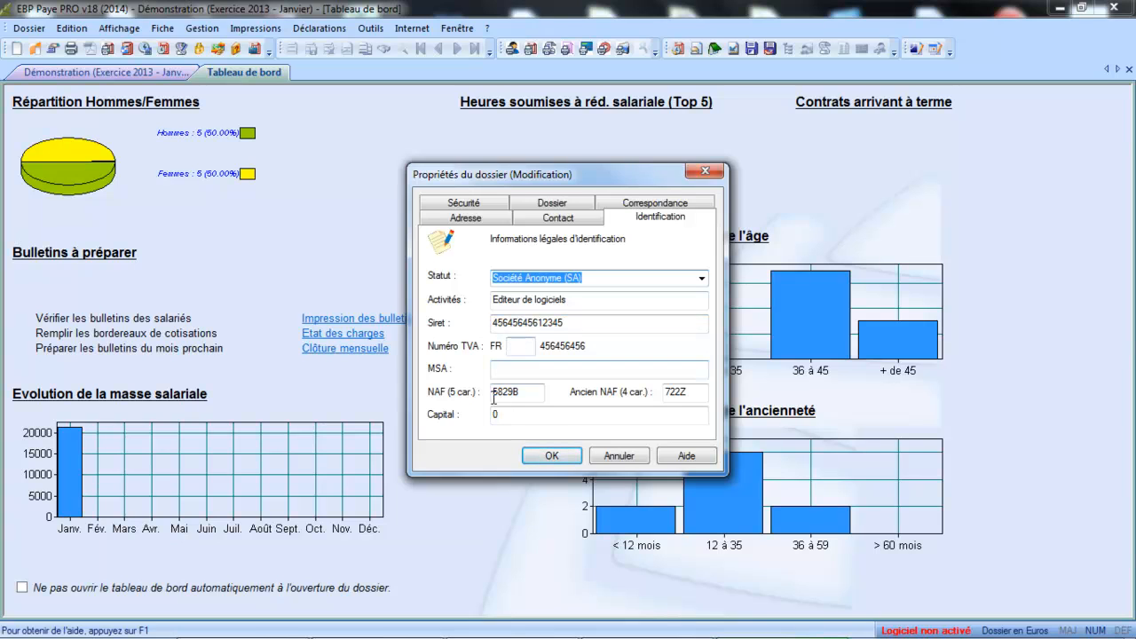
left_click(667, 204)
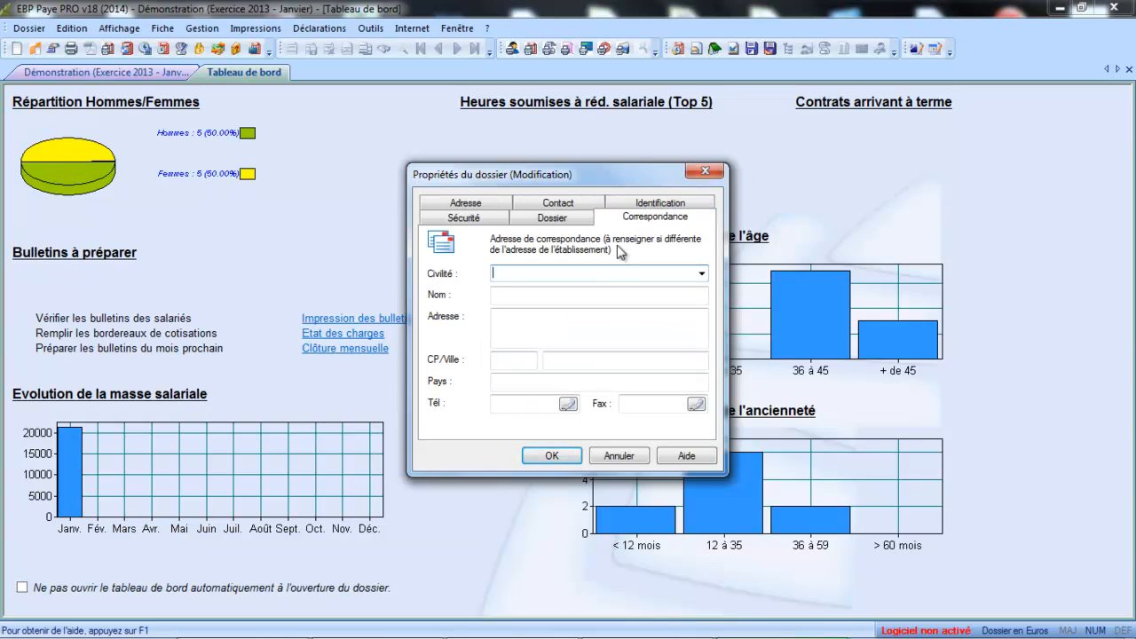
left_click(554, 218)
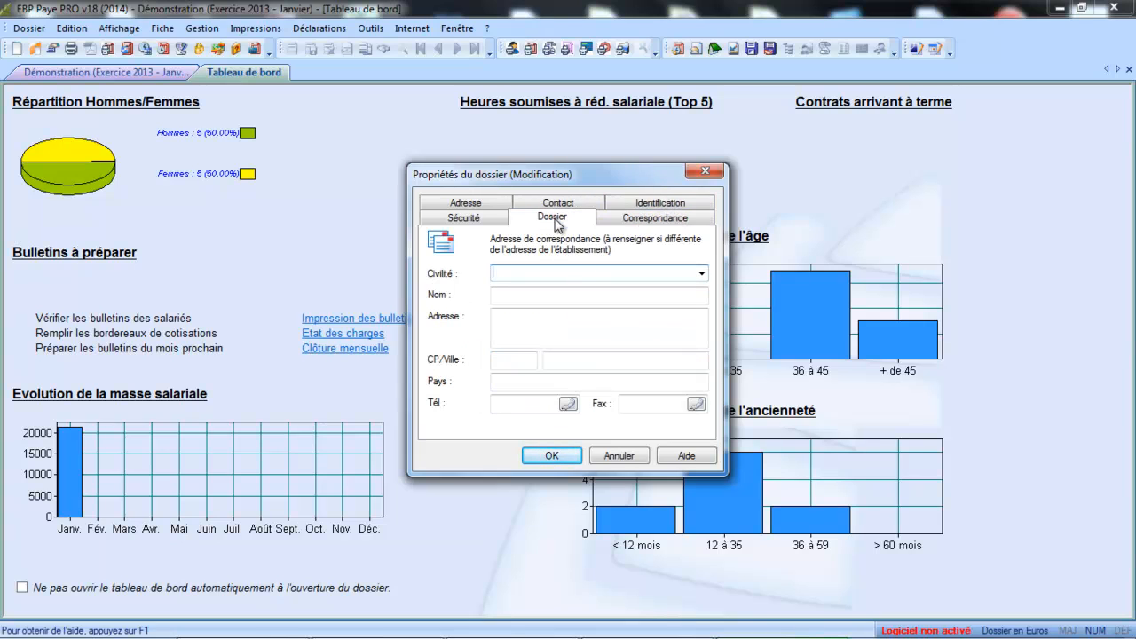
left_click(469, 221)
left_click(540, 208)
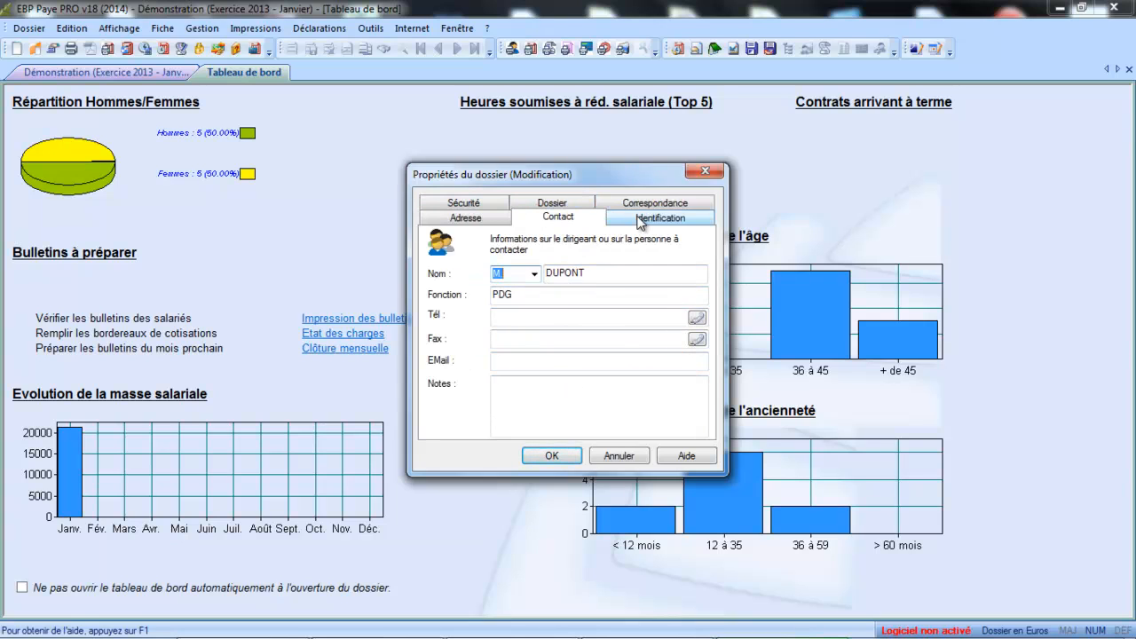
left_click(463, 219)
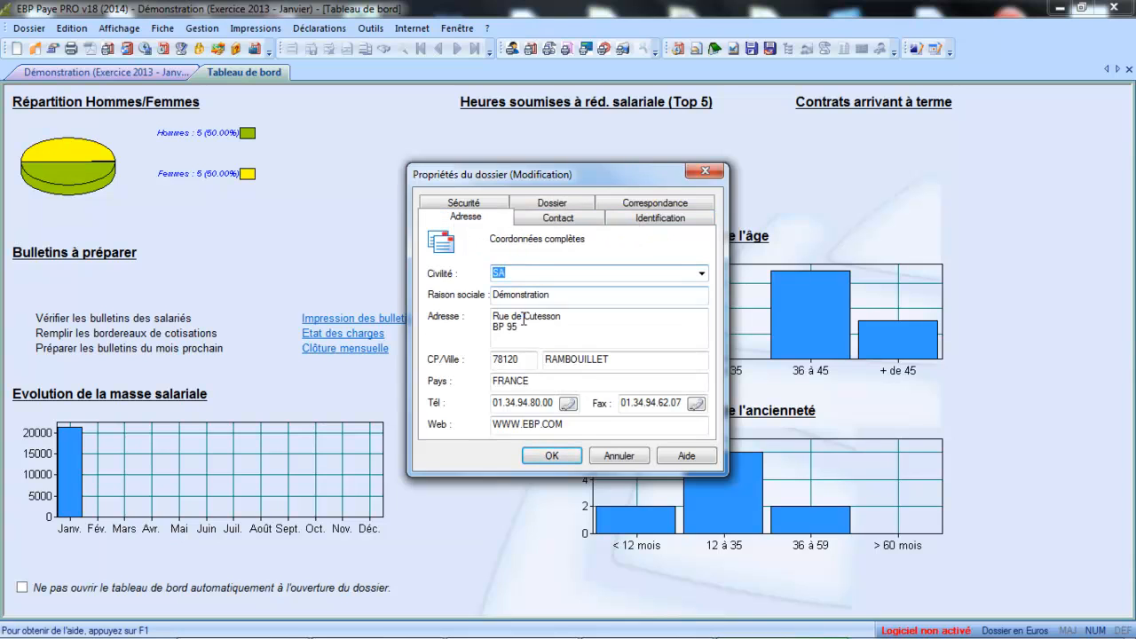
left_click(659, 218)
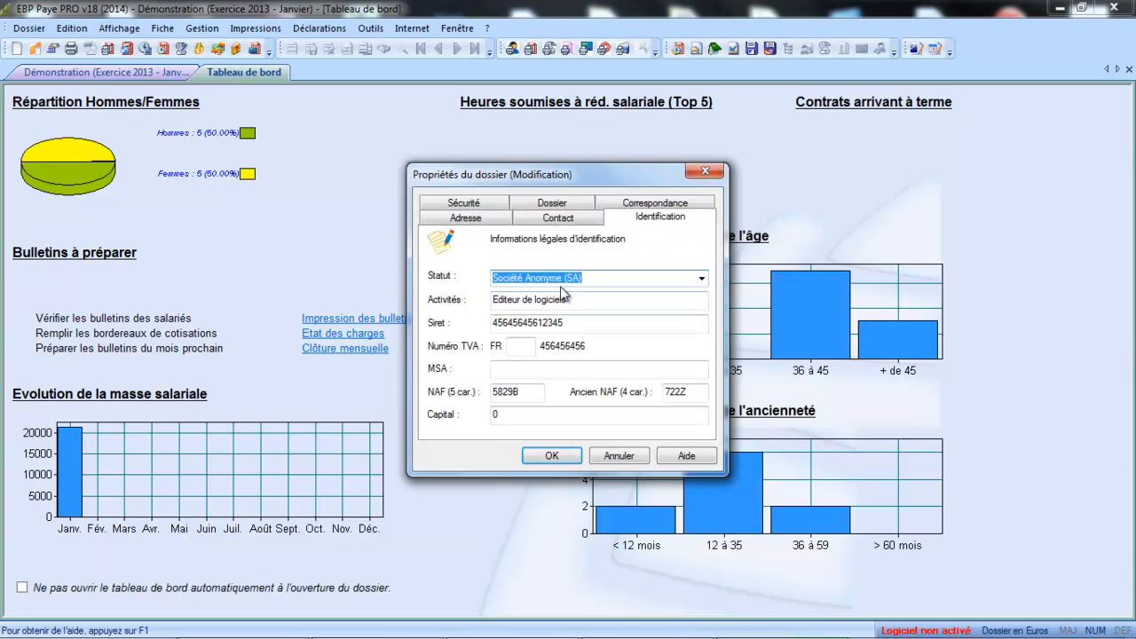
left_click(571, 455)
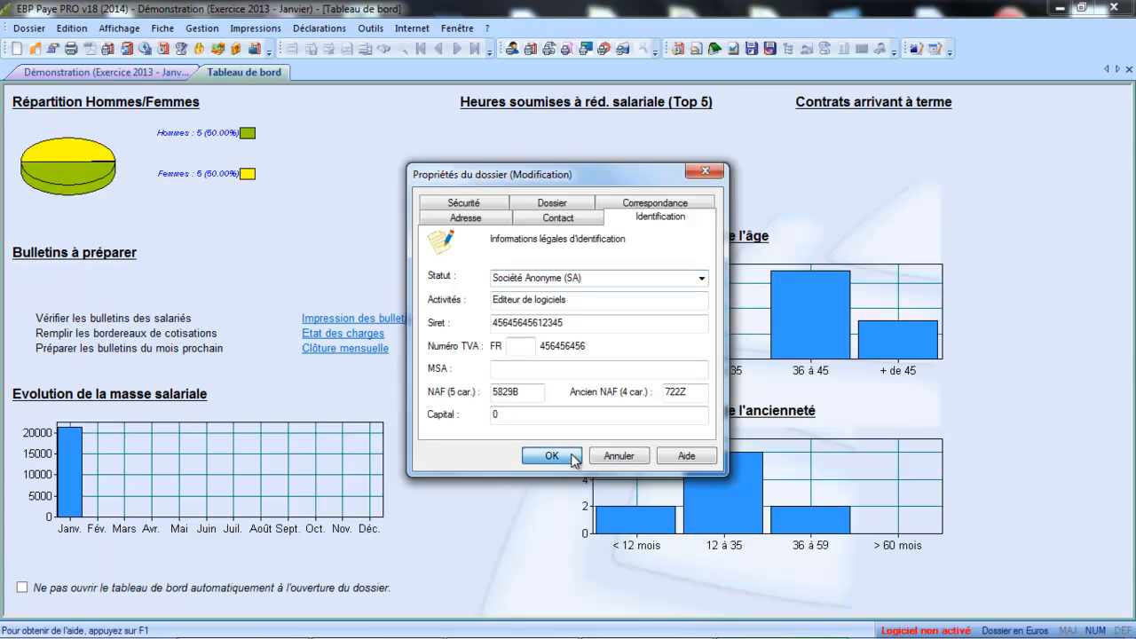
Step: Open the payroll file Préférences and keep activités diverses as the prud'homal section
left_click(24, 29)
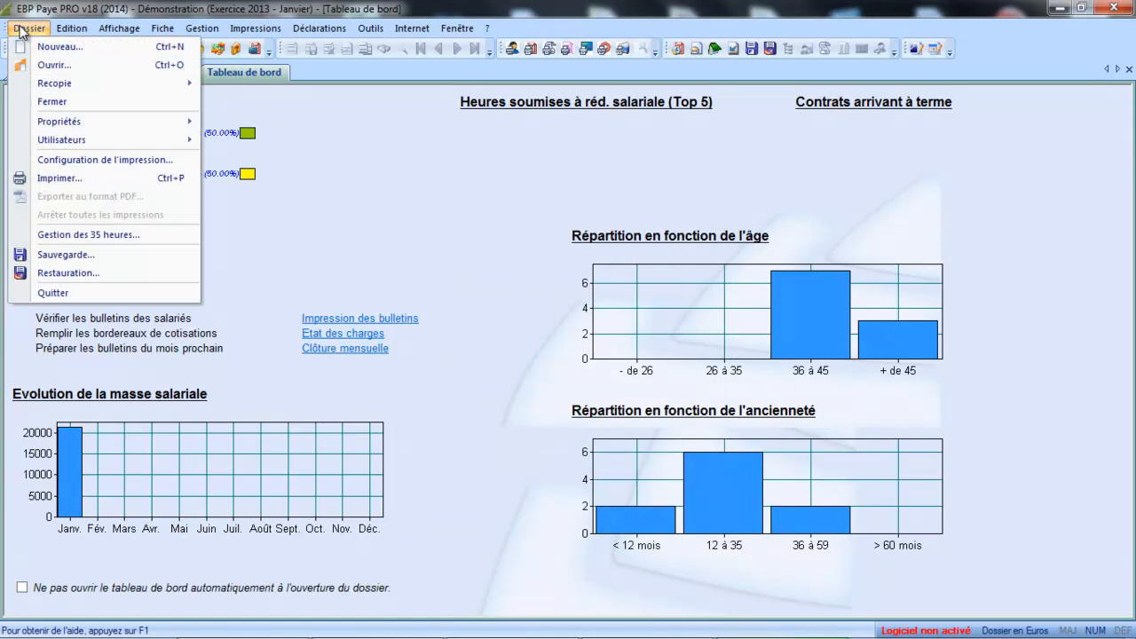
mouse_move(64, 124)
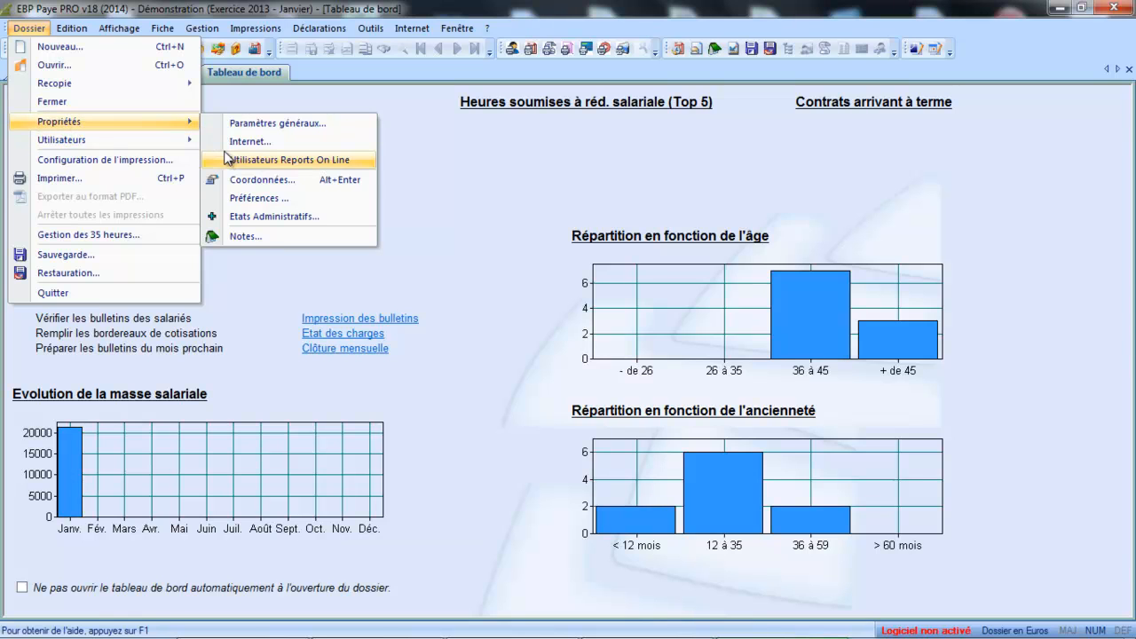
left_click(272, 198)
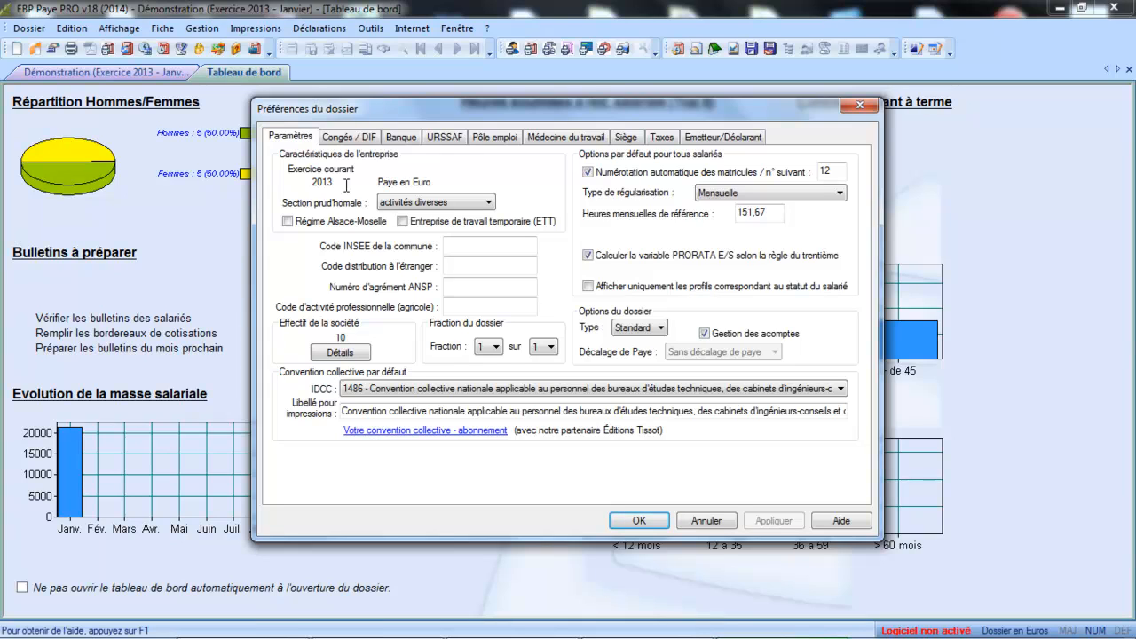
left_click(401, 207)
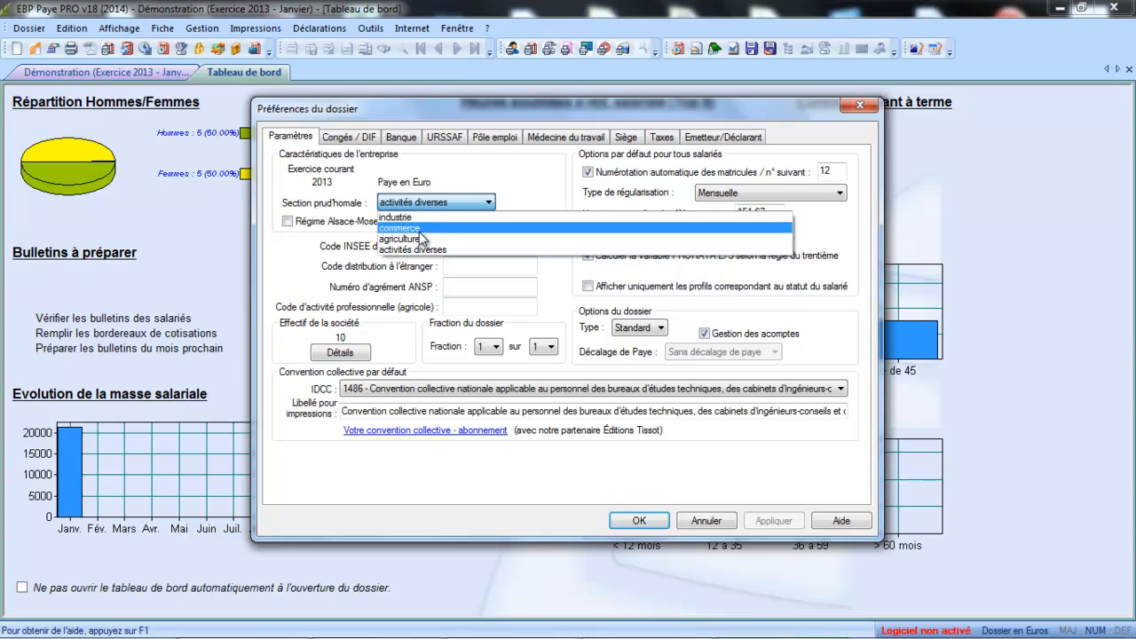
left_click(421, 249)
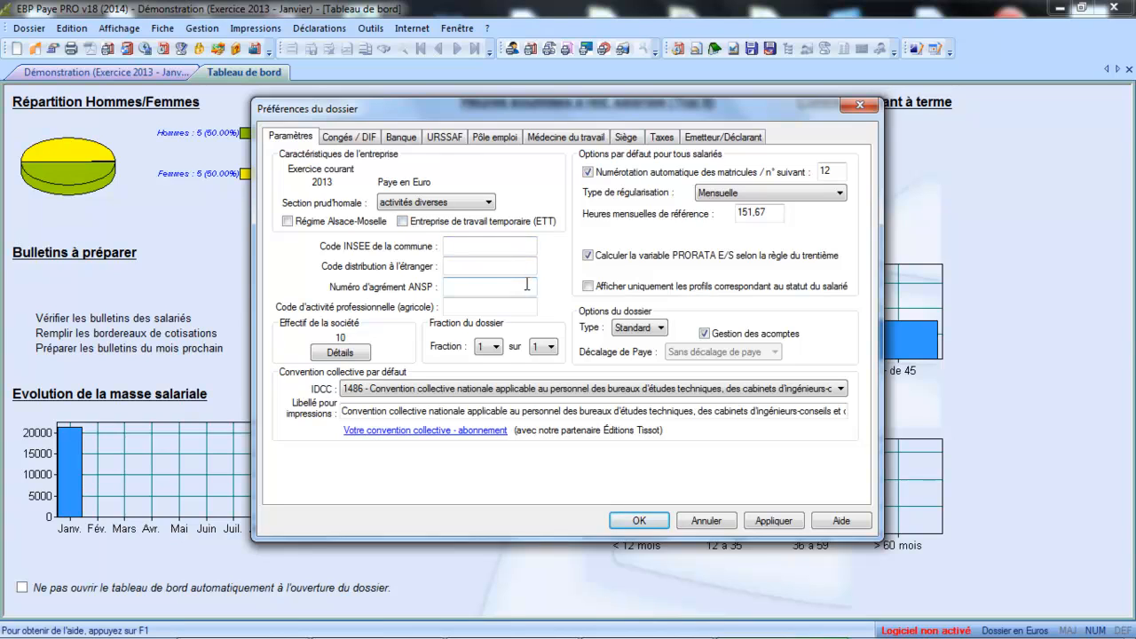
Step: Step through the commune INSEE code, ANSP approval number and agricultural activity code fields
left_click(511, 248)
left_click(511, 247)
left_click(461, 285)
left_click(466, 309)
left_click(340, 352)
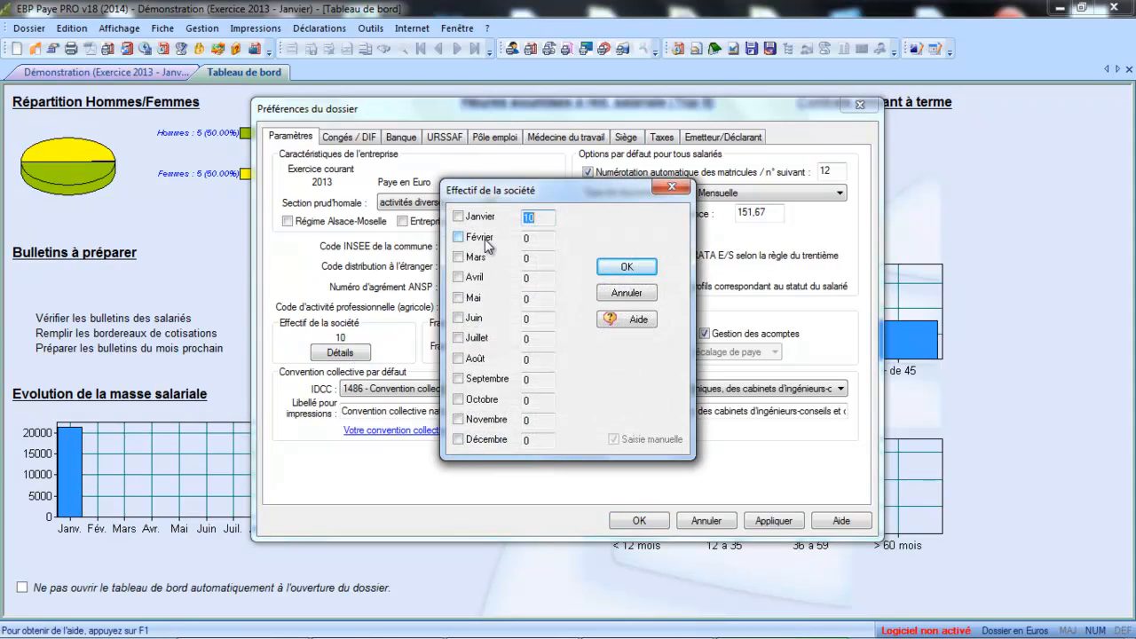
left_click(458, 216)
left_click(460, 216)
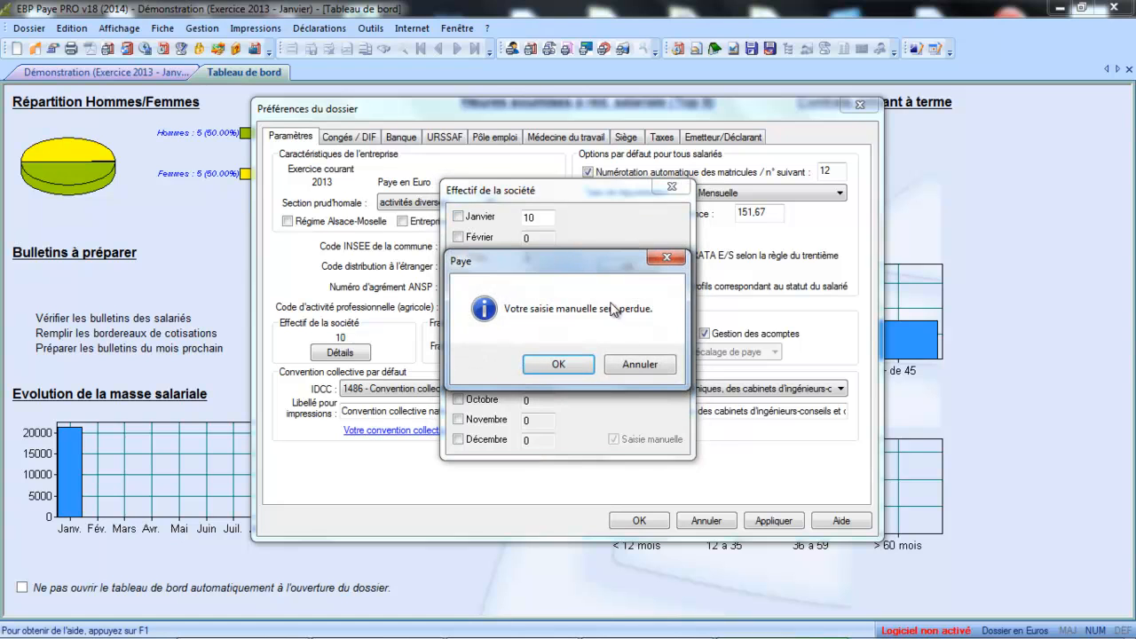
left_click(637, 372)
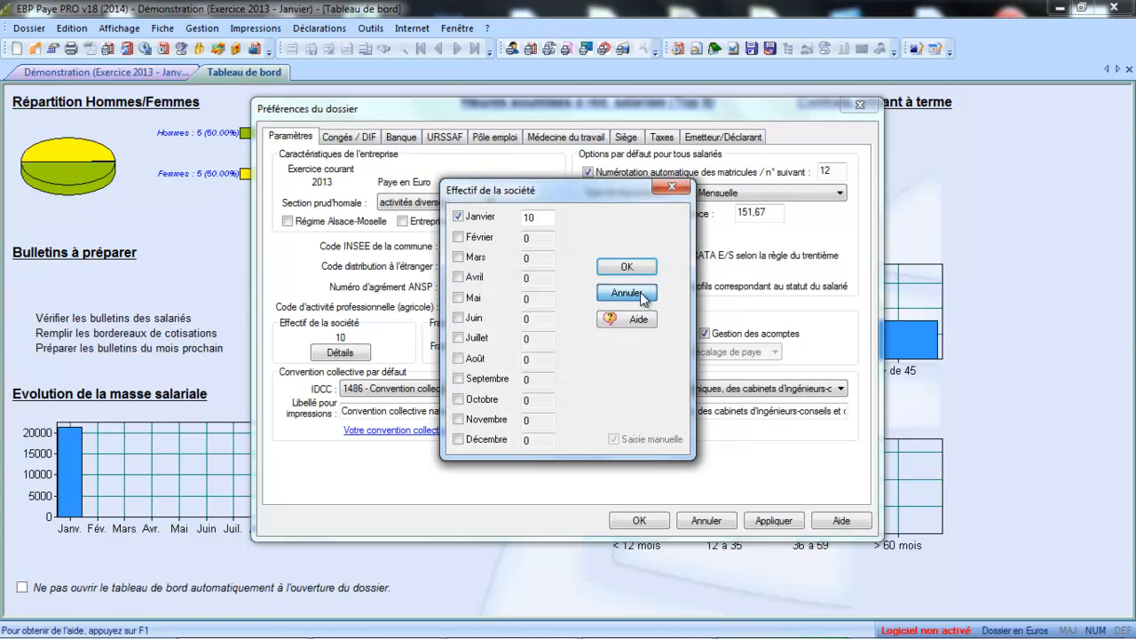
left_click(640, 292)
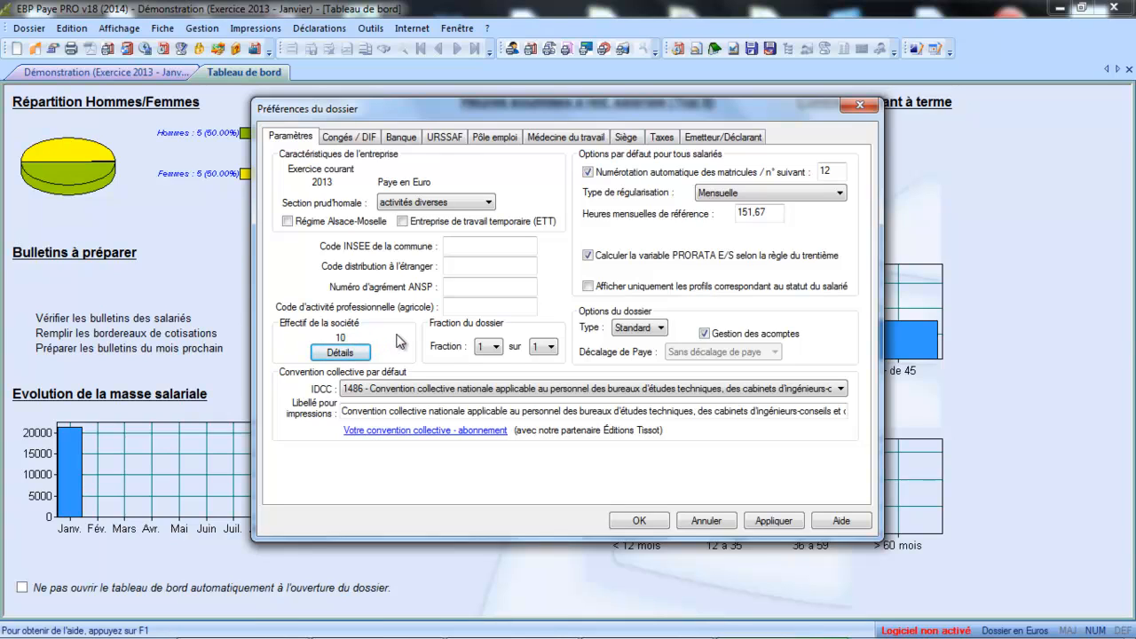
left_click(499, 349)
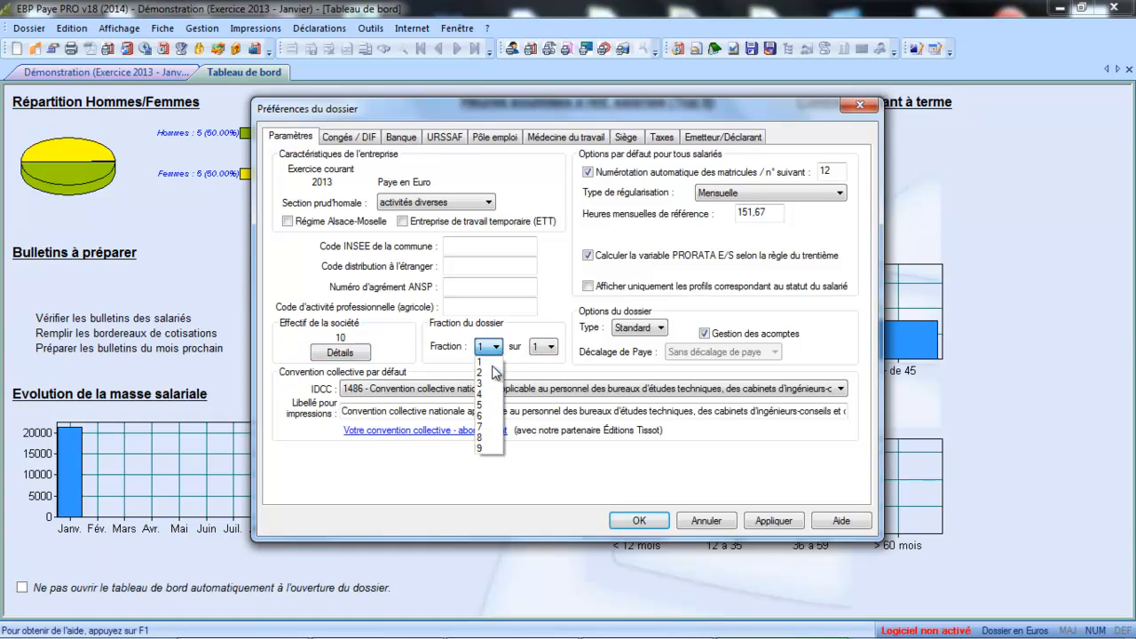
left_click(486, 361)
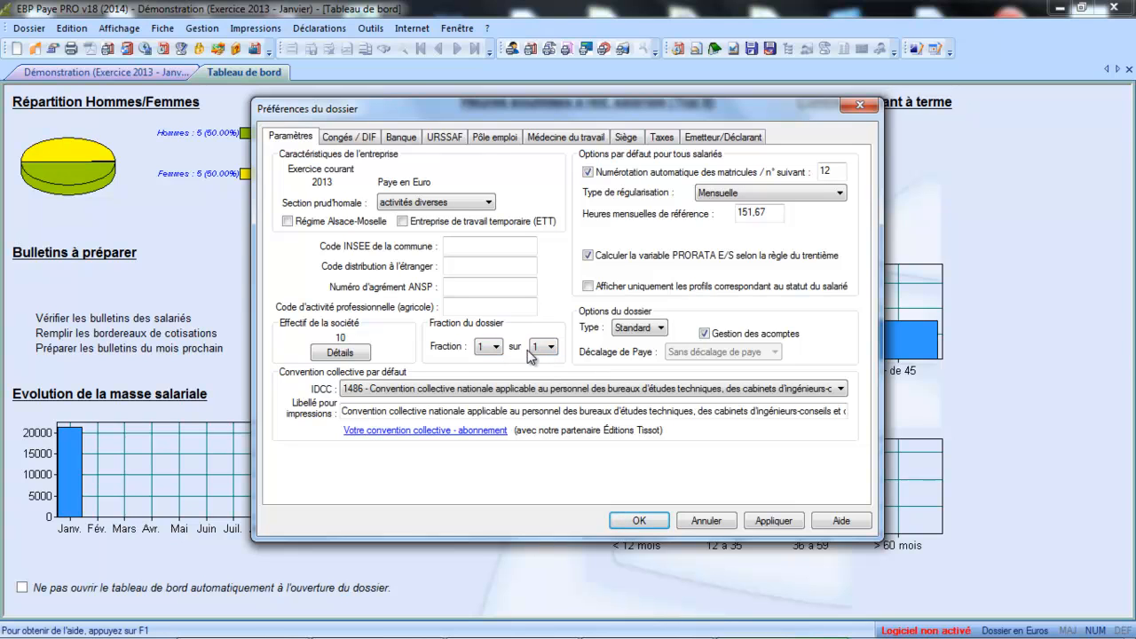
left_click(433, 393)
left_click(432, 392)
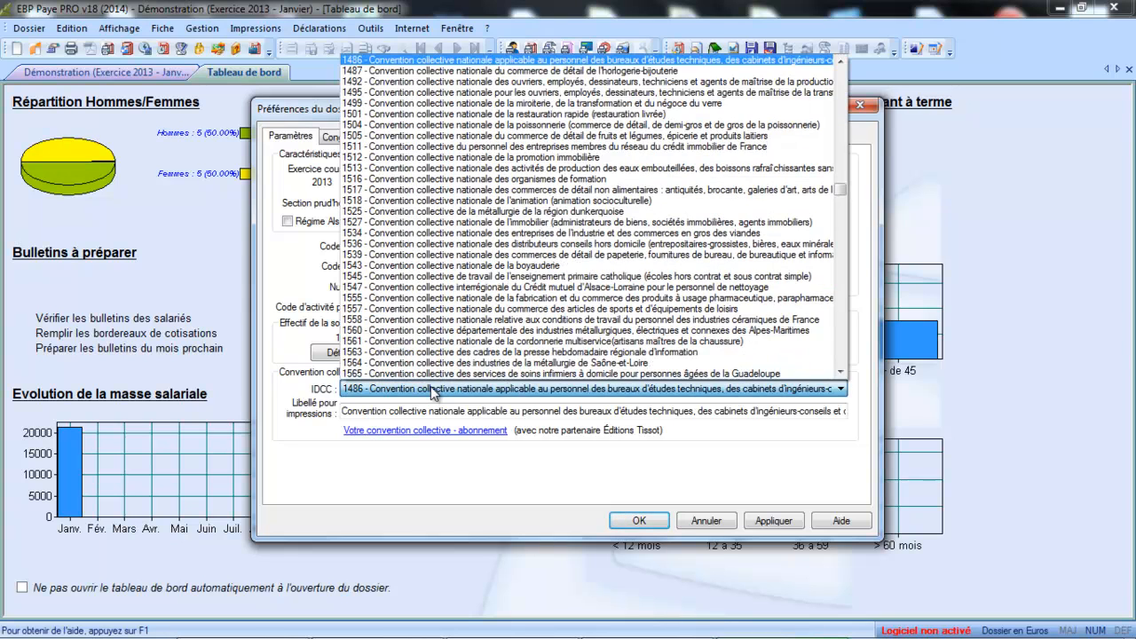
left_click(322, 390)
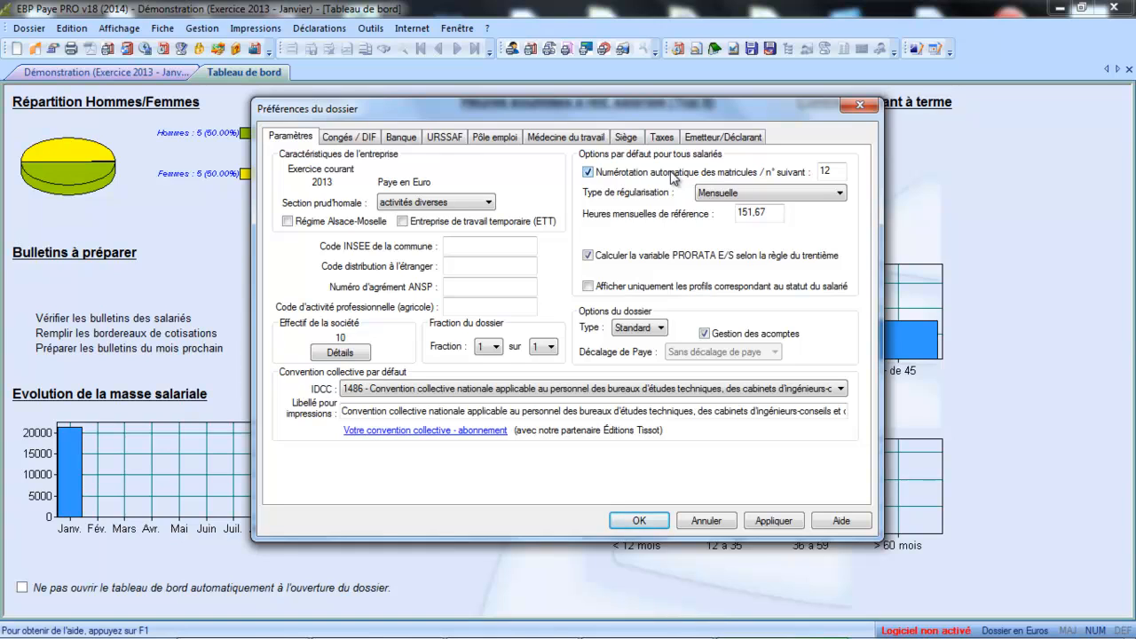
Step: Keep Mensuelle as the regularisation type and Standard as the payroll file type
left_click(719, 194)
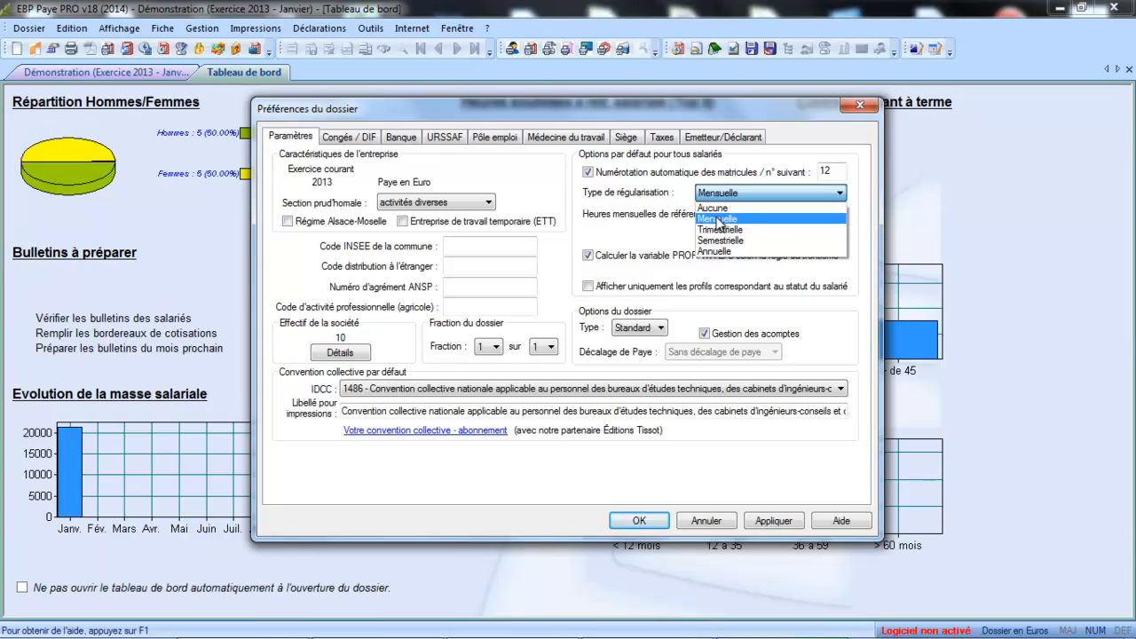
left_click(717, 220)
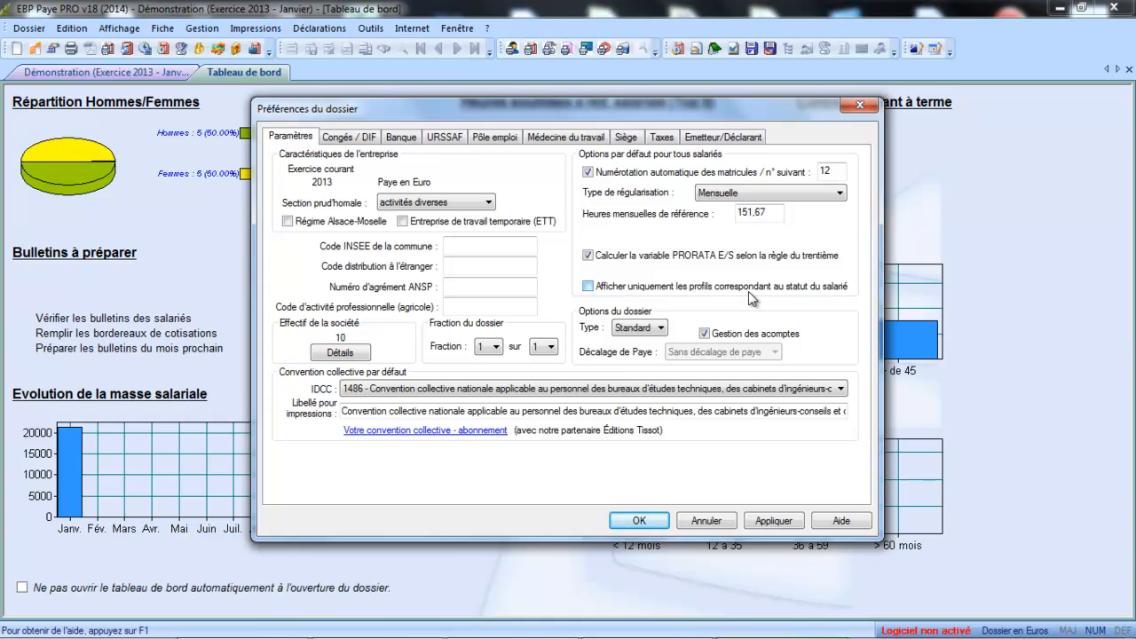
left_click(649, 329)
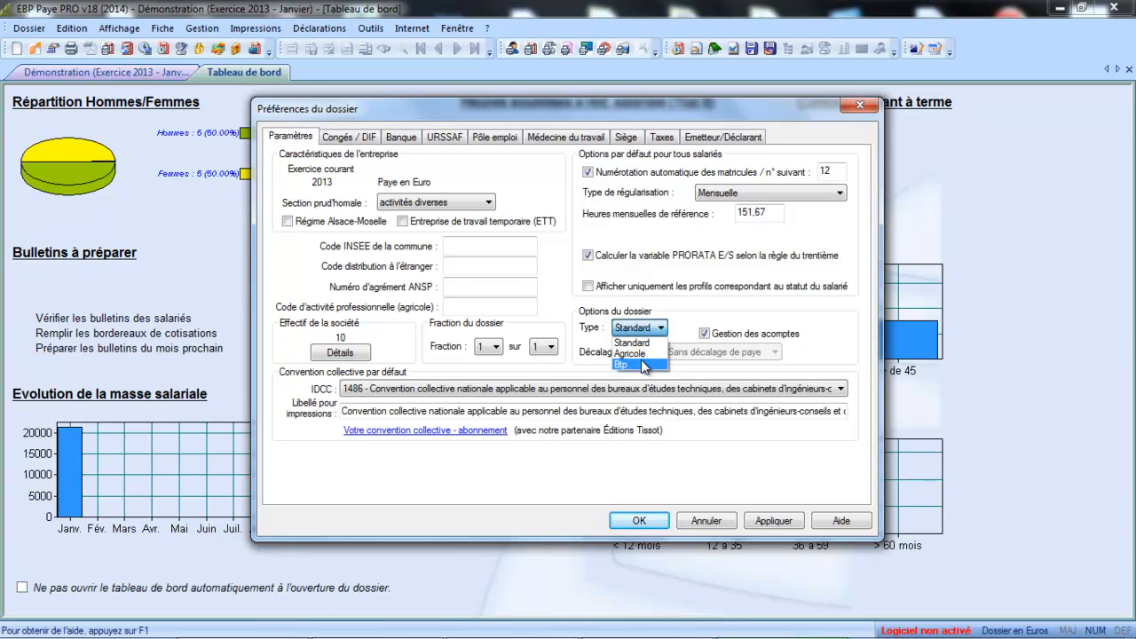
left_click(645, 344)
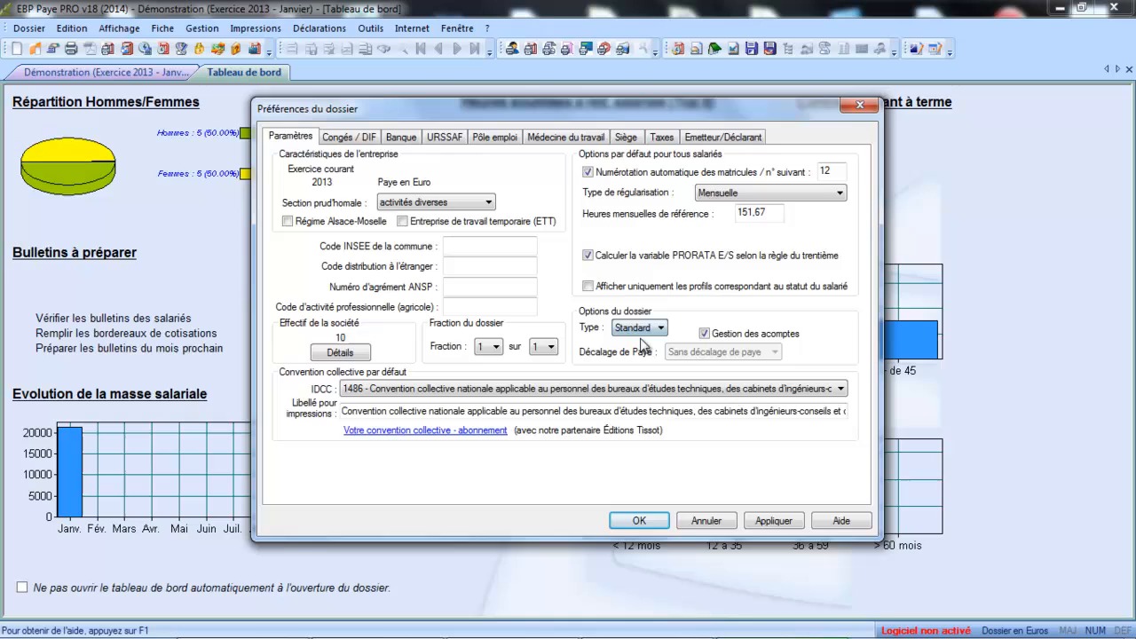
Step: Toggle advance-payment management off and back on, then show the Congés / DIF preferences
left_click(705, 334)
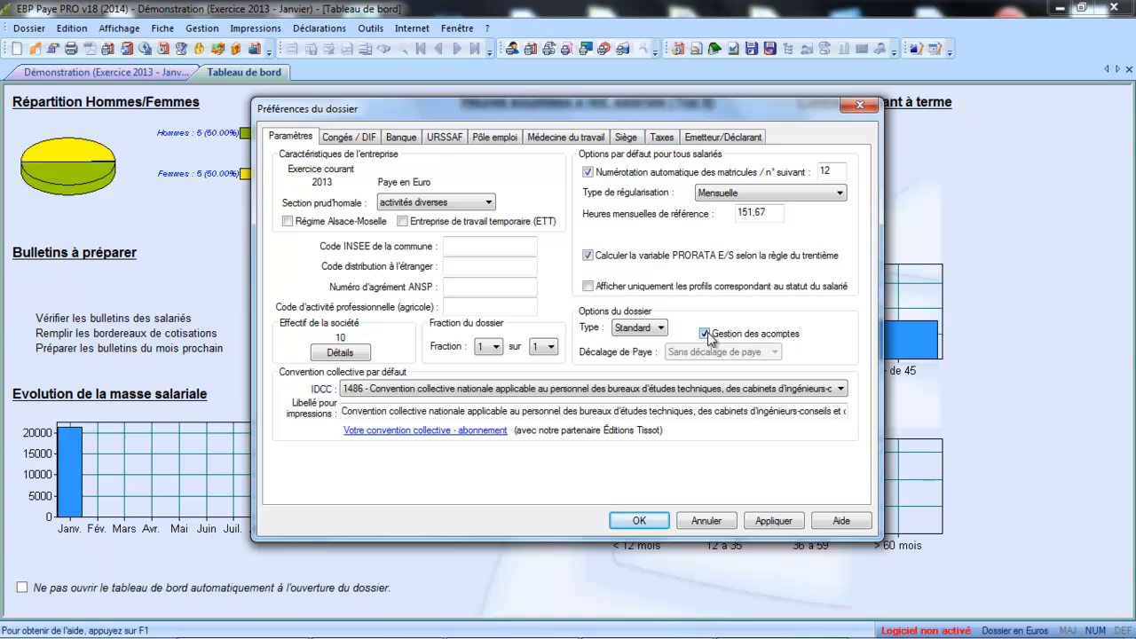
left_click(704, 333)
left_click(348, 140)
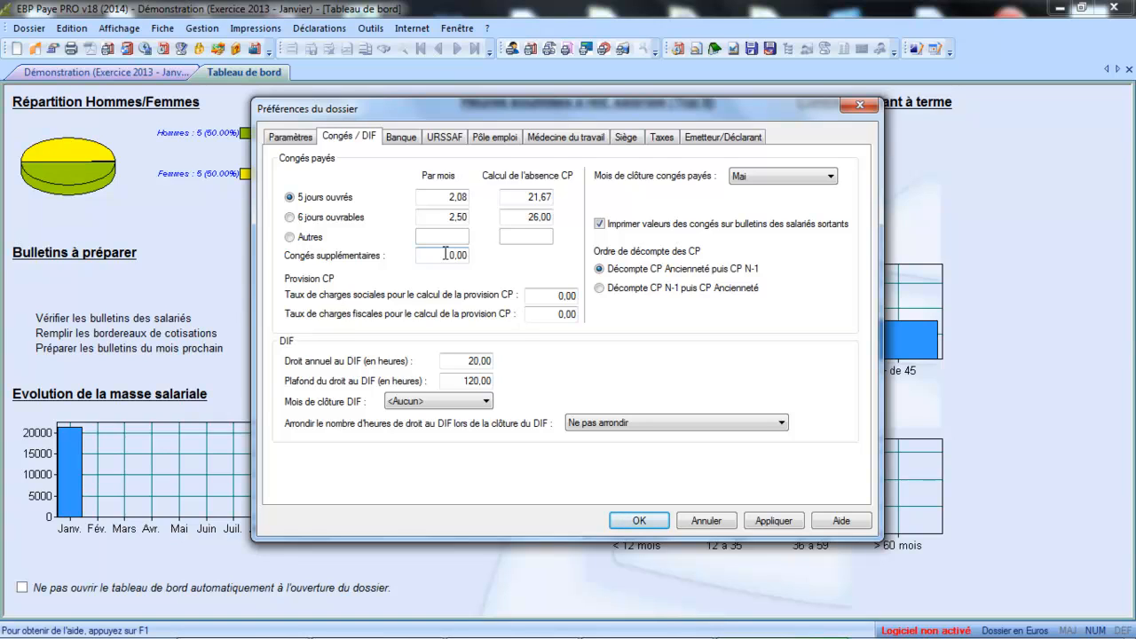
left_click_drag(446, 255, 483, 256)
Step: Choose Décembre as the DIF closing month, then display the Banque tab
left_click(455, 404)
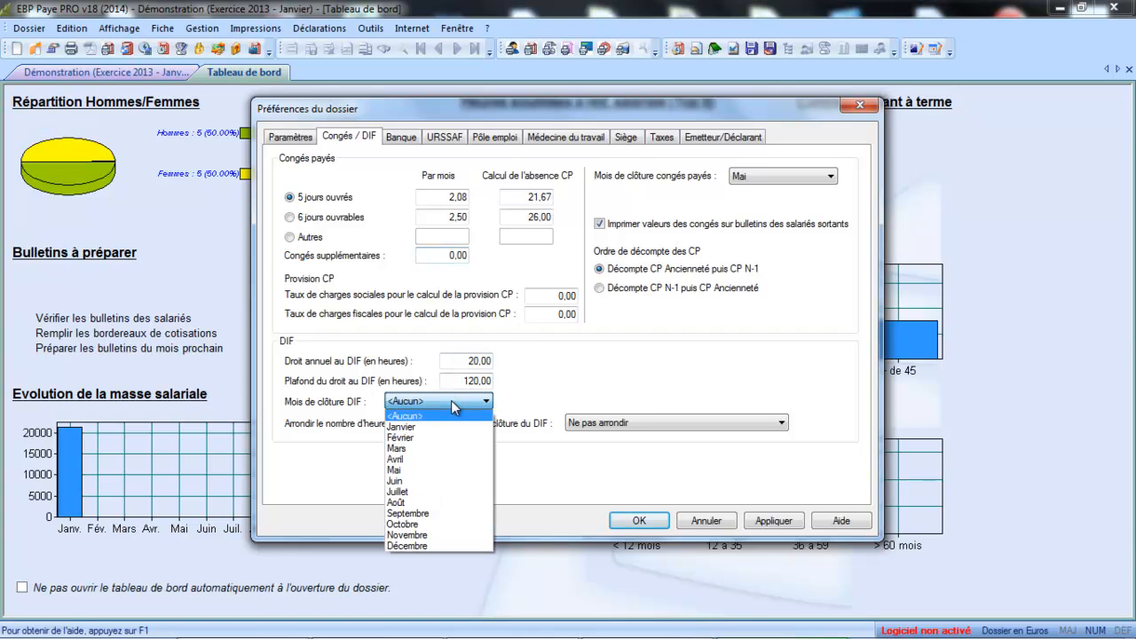
left_click(439, 546)
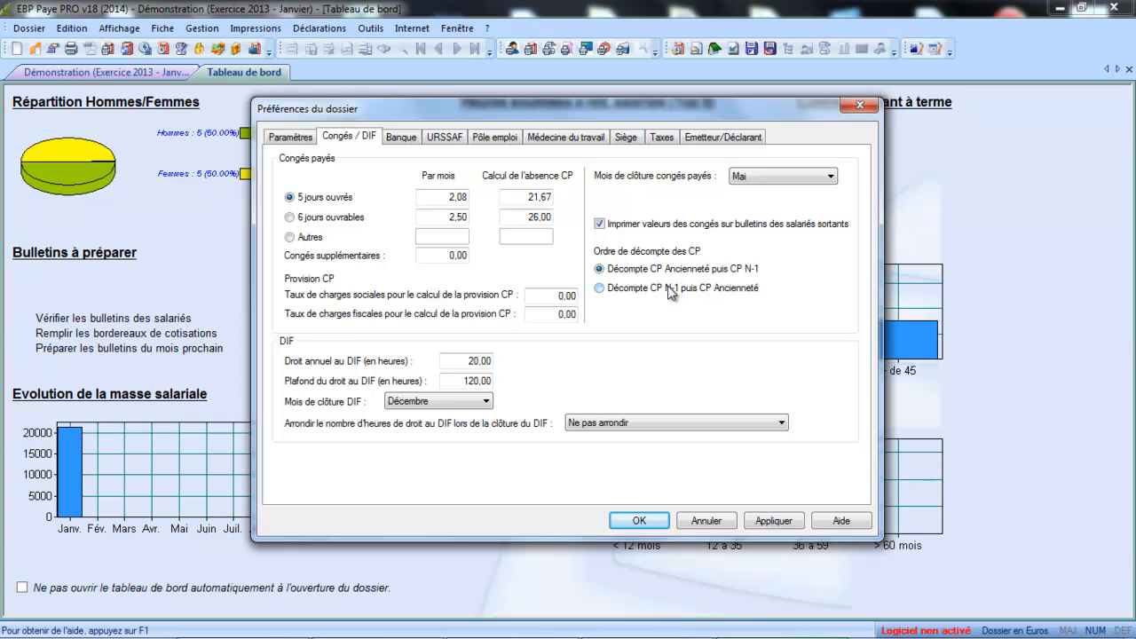
left_click(399, 138)
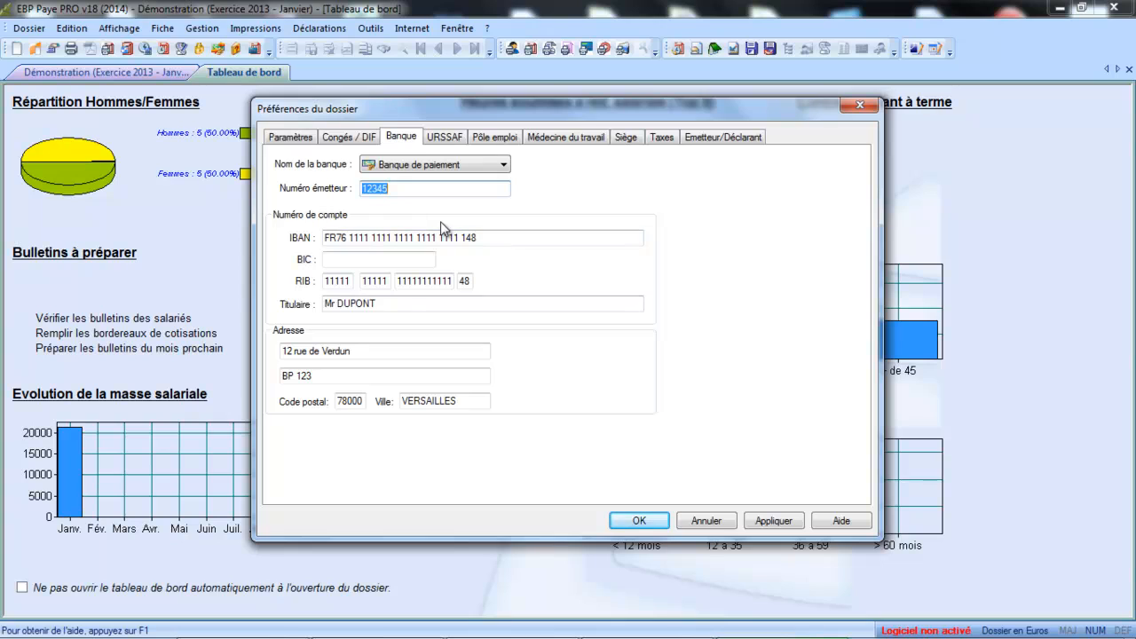
Step: Keep Banque de paiement as the paying bank, then display the URSSAF tab
left_click(471, 169)
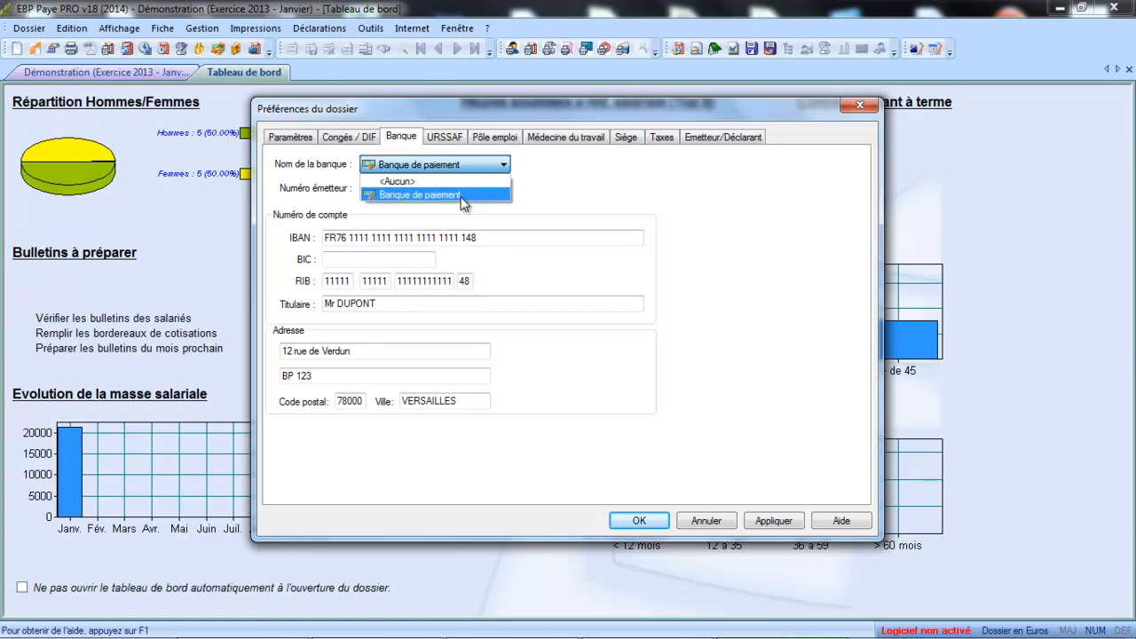
left_click(461, 247)
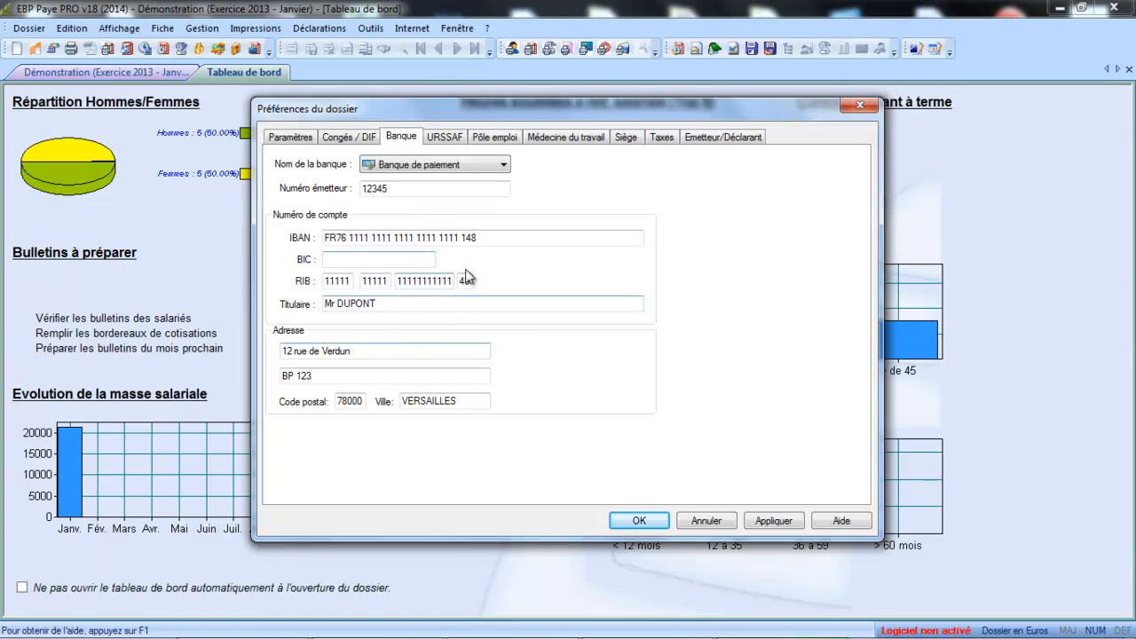
left_click(450, 142)
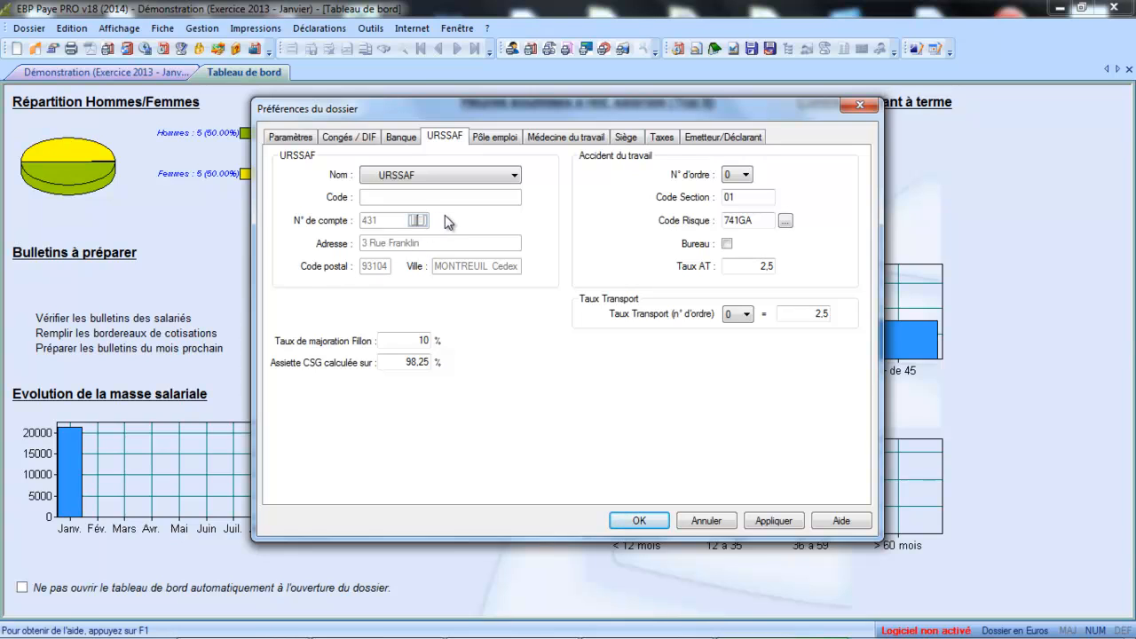
Step: Check the 10% Fillon rate and 98,25% CSG base, and inspect the accident-at-work order list
left_click(427, 341)
left_click(409, 367)
left_click(741, 175)
left_click(742, 176)
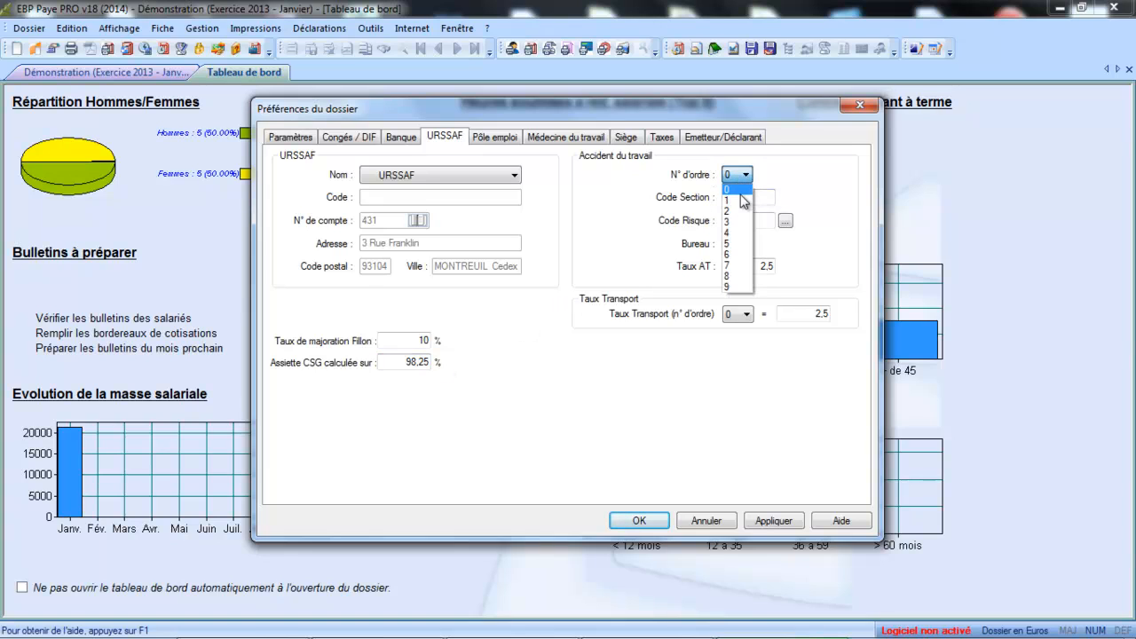
left_click(741, 194)
left_click(739, 195)
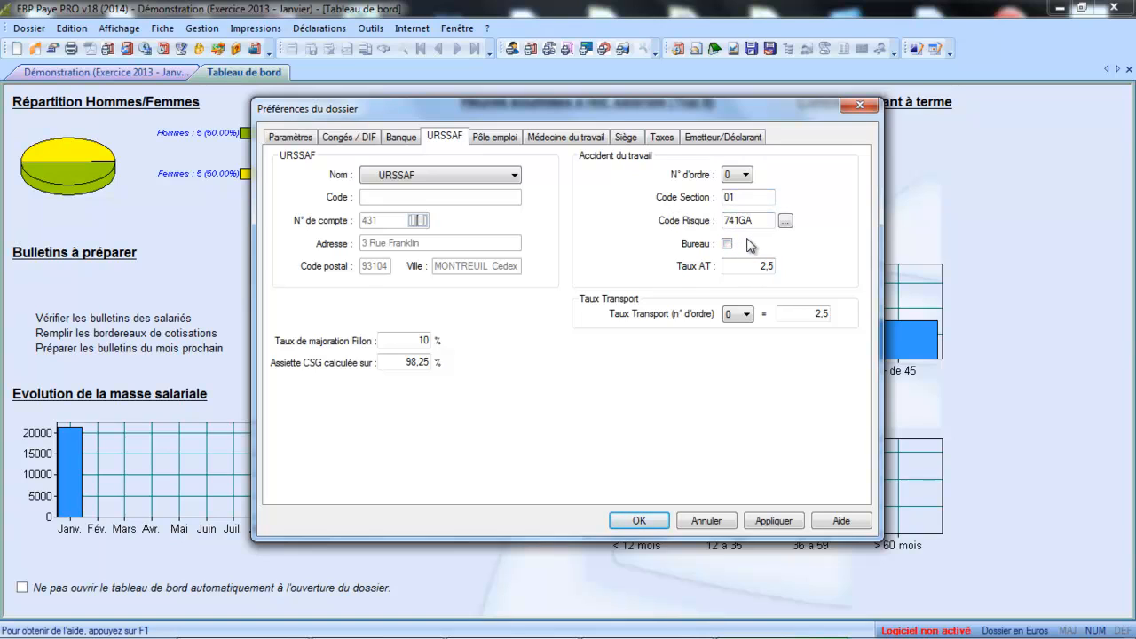
Step: Try accident-at-work order 1, revert to order 0 with rate 2,5, then go to Pôle emploi
left_click(736, 175)
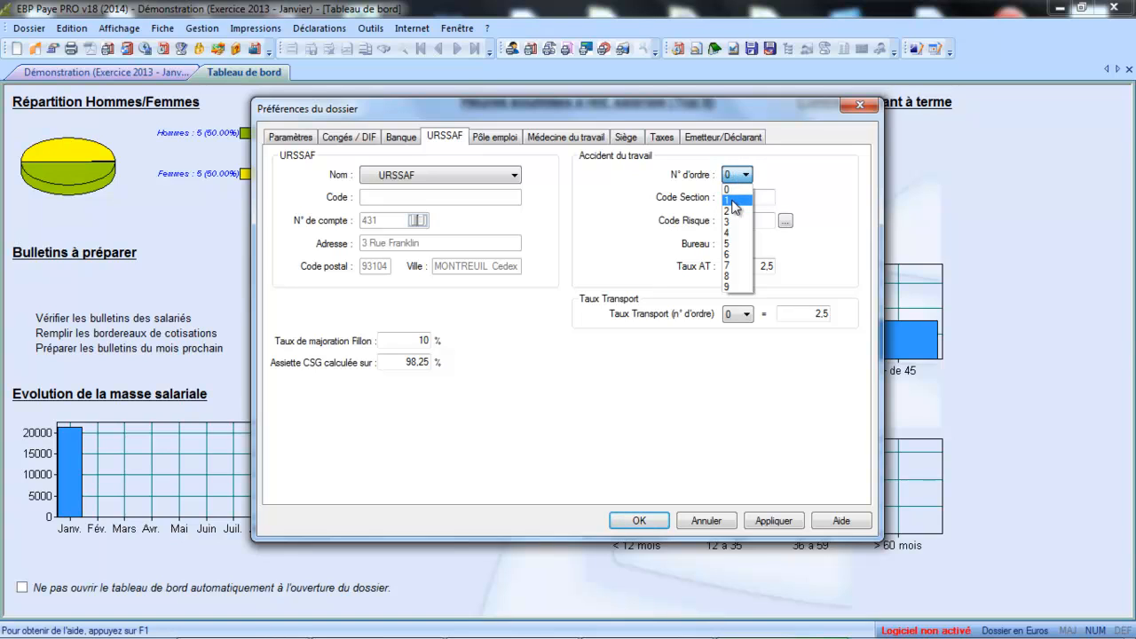
left_click(735, 189)
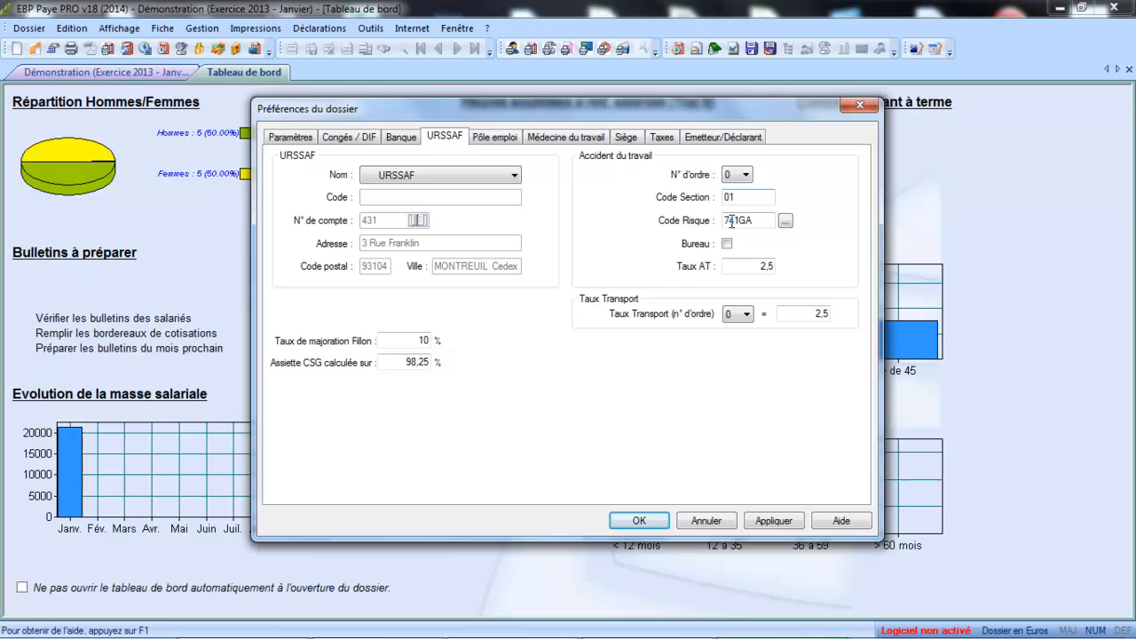
left_click(735, 175)
left_click(732, 198)
left_click(745, 177)
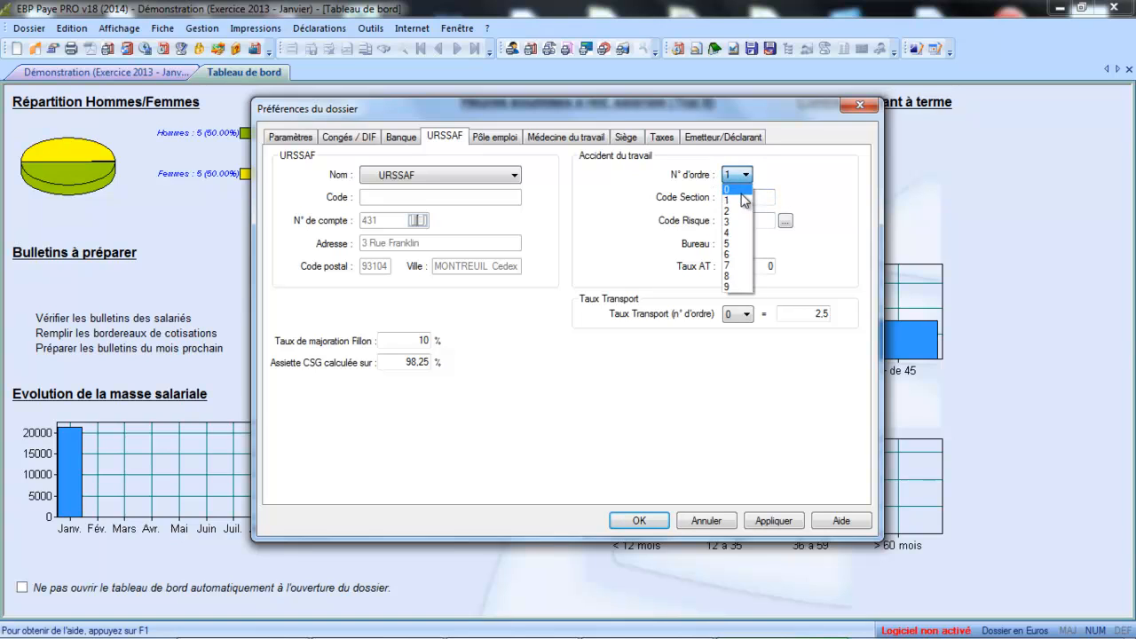
left_click(736, 189)
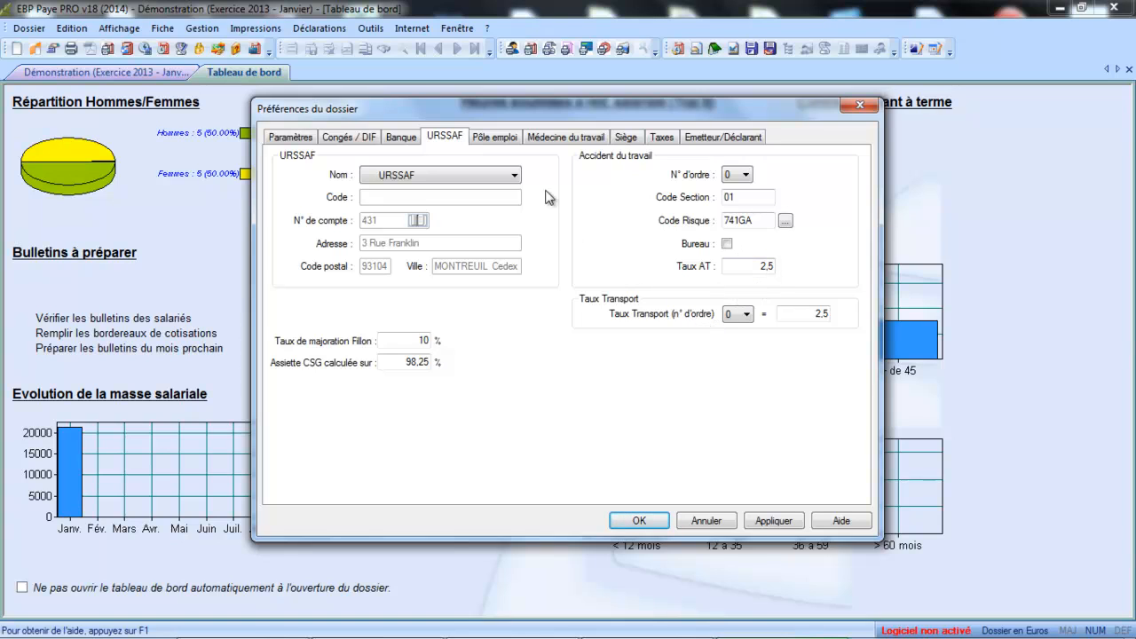
left_click(495, 135)
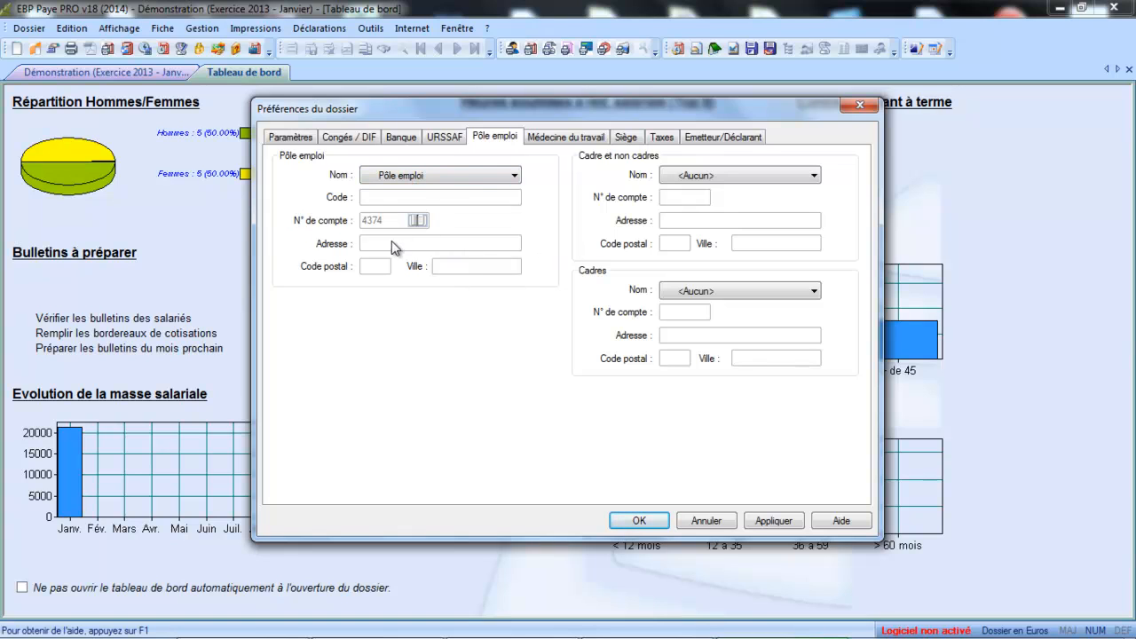
Step: Keep Pôle emploi as collecting organism, pass Médecine du travail, and show the Siège details
left_click(499, 176)
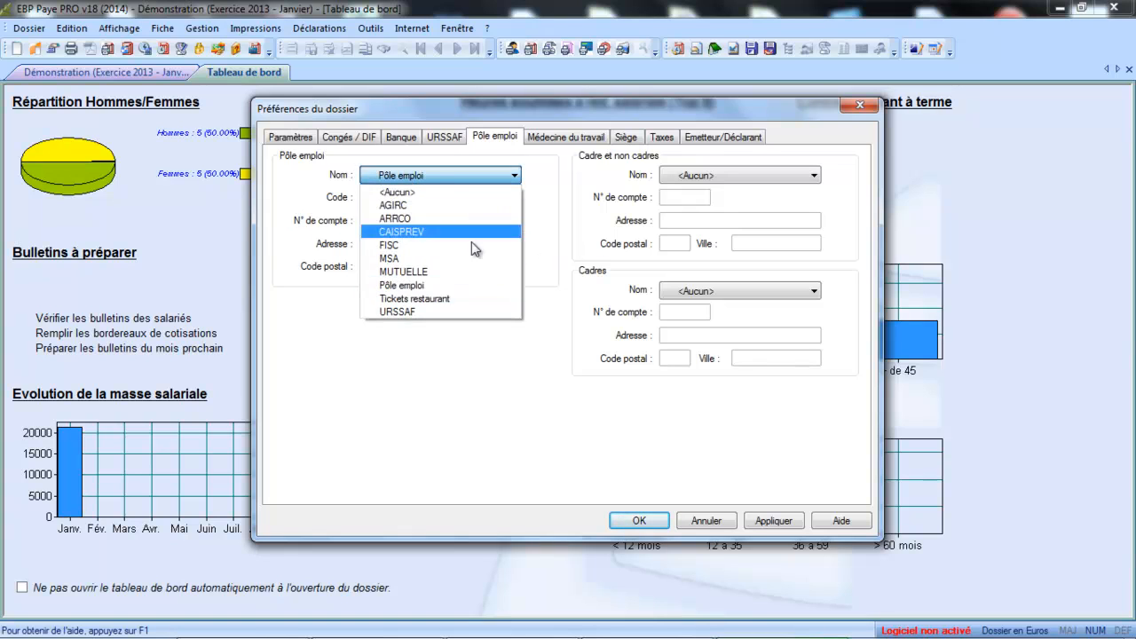
left_click(545, 229)
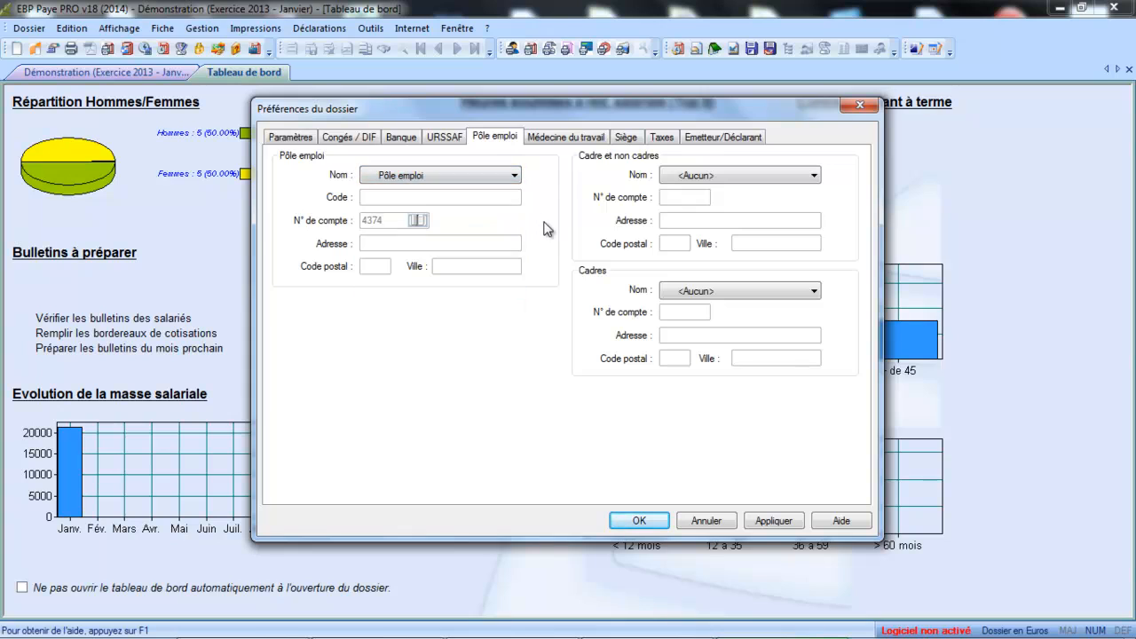
left_click(576, 137)
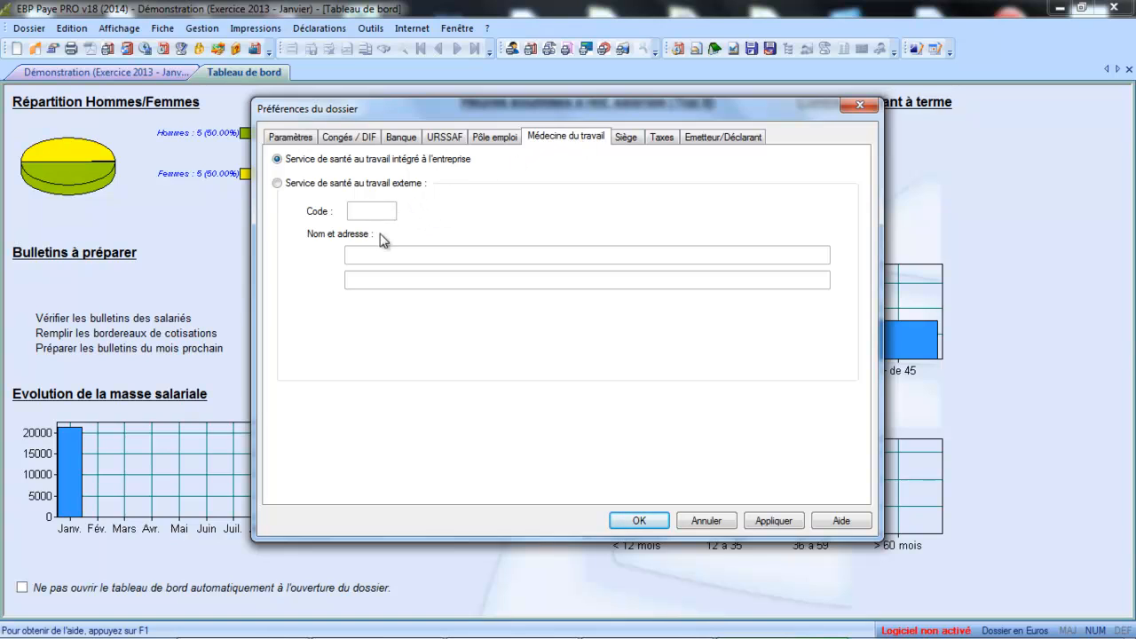
left_click(627, 140)
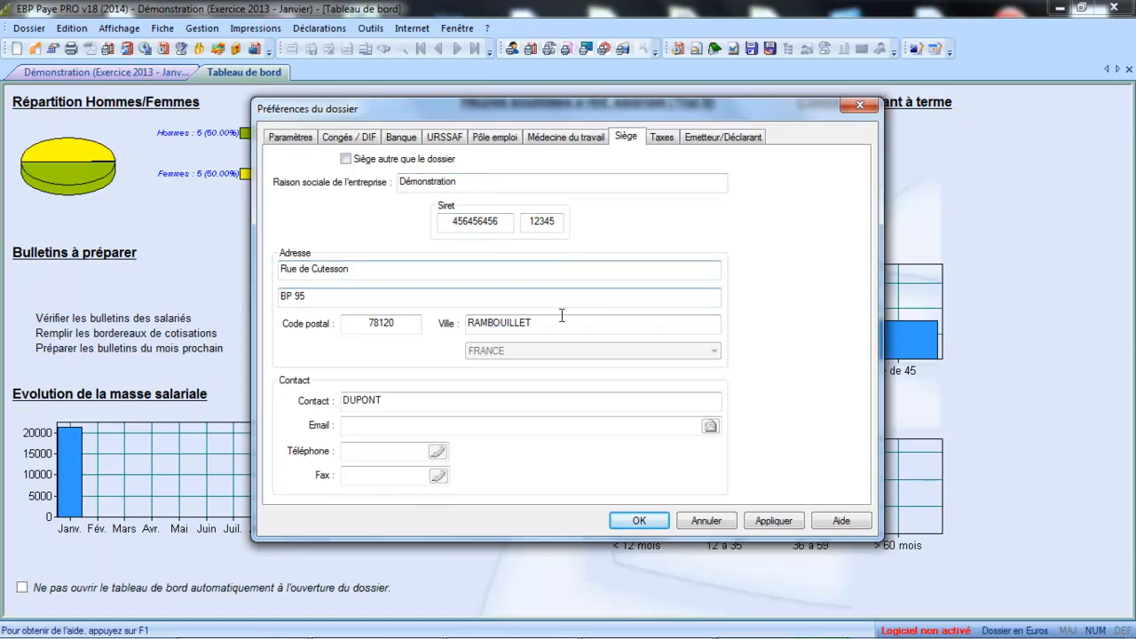
Step: On the Taxes tab, tick apprenticeship tax, supplementary contribution, continuing training and PEEC liabilities
left_click(662, 142)
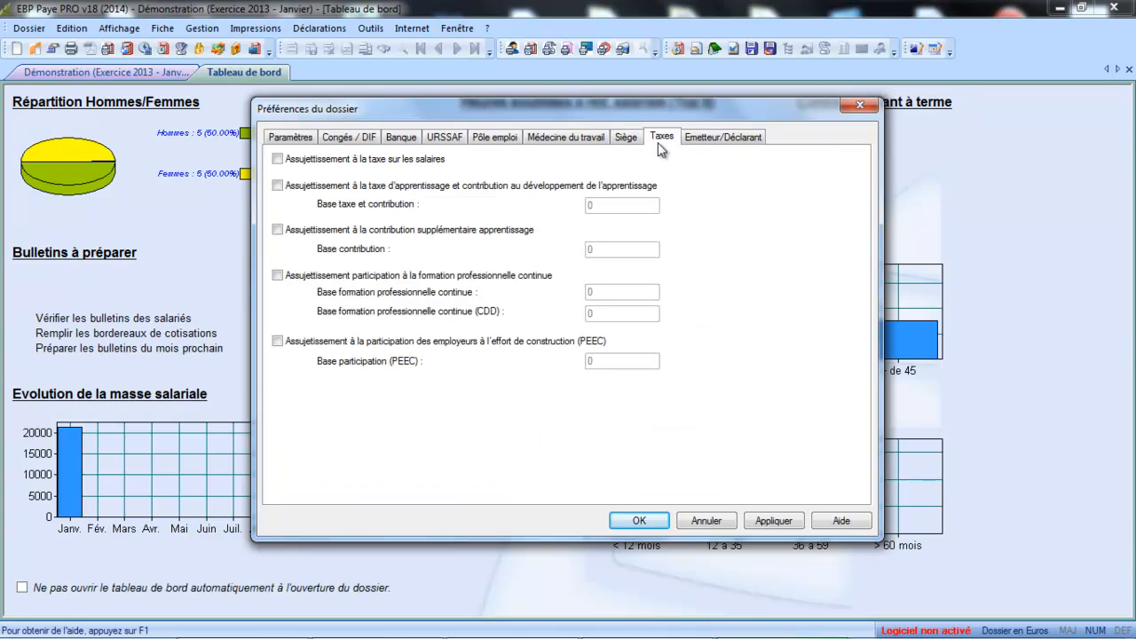
left_click(277, 186)
left_click(278, 230)
left_click(278, 275)
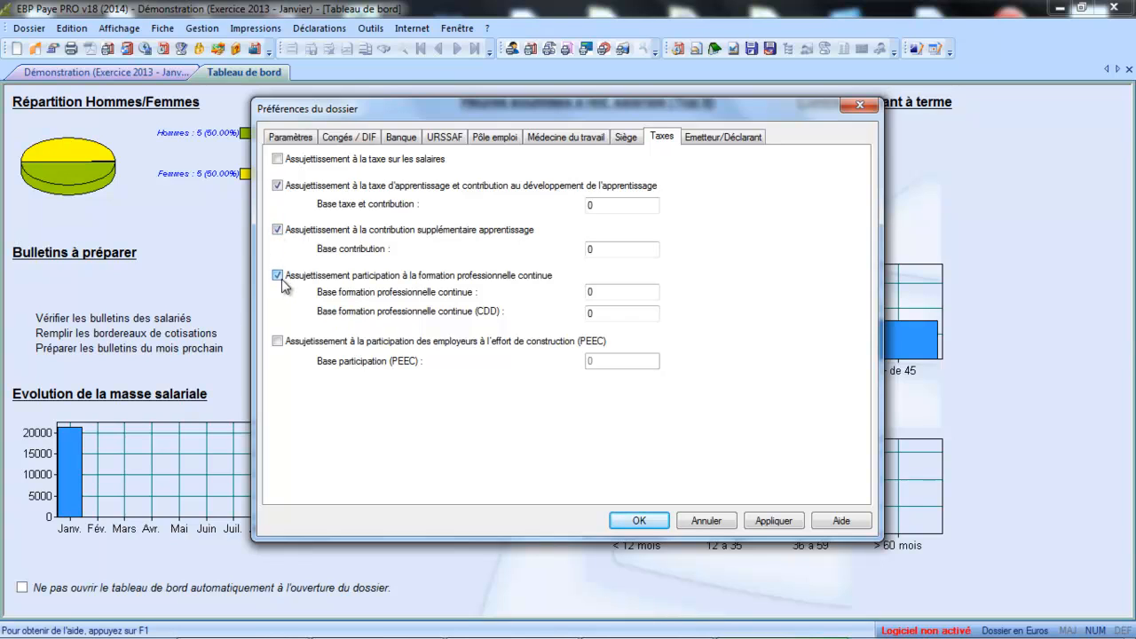
left_click(276, 340)
left_click(636, 206)
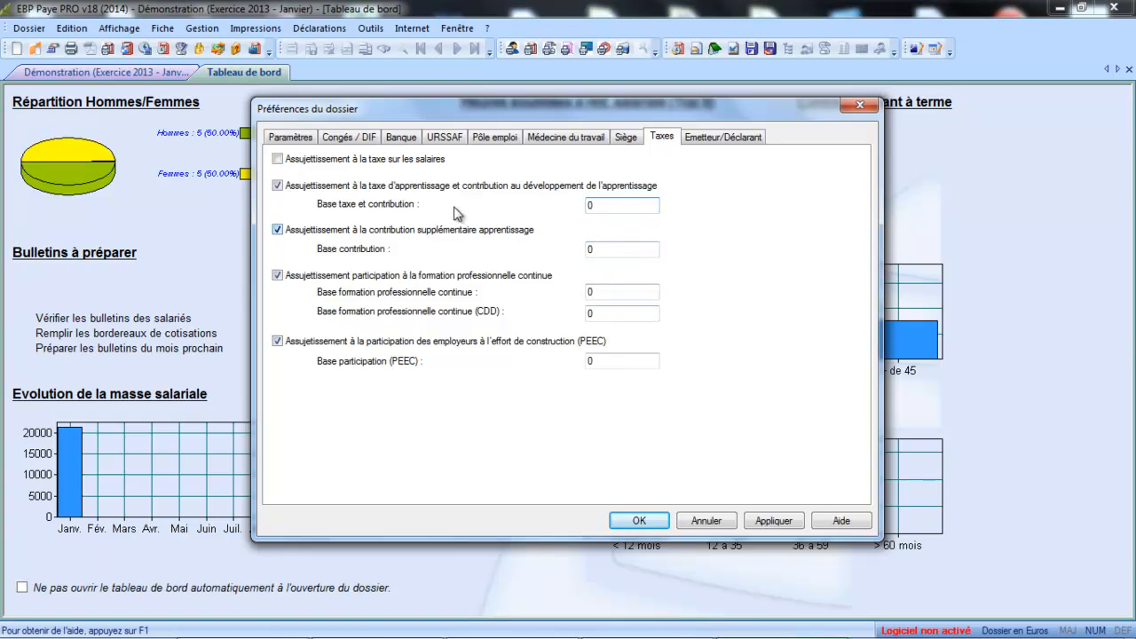
Step: Untick all four tax liabilities again, then display the Emetteur/Déclarant settings
left_click(278, 185)
left_click(277, 230)
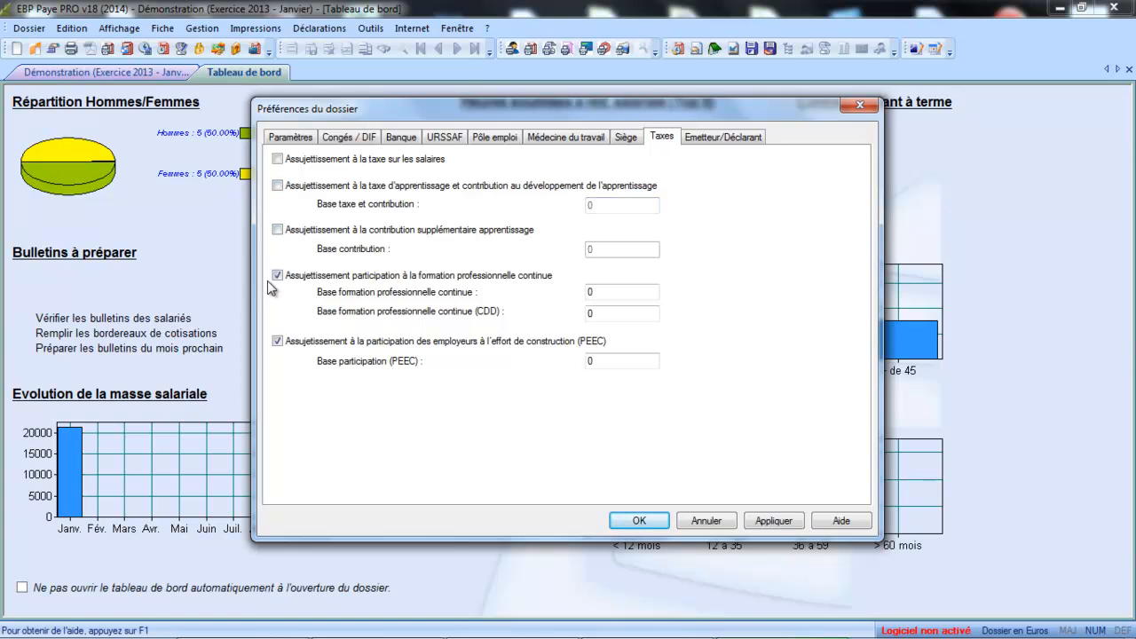
left_click(276, 276)
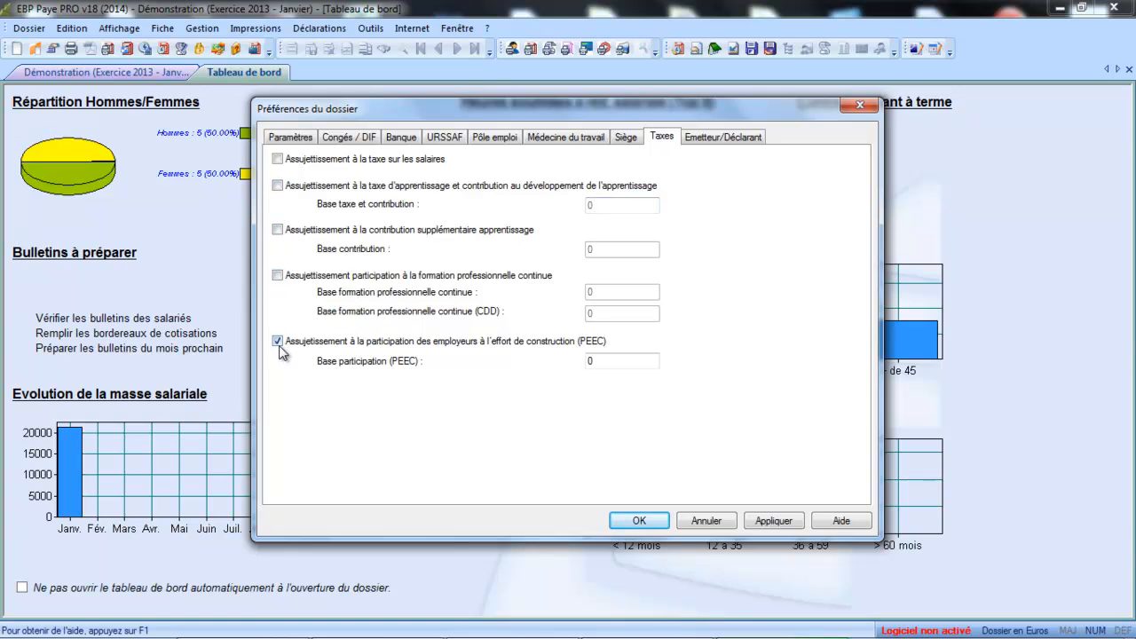
left_click(278, 341)
left_click(714, 138)
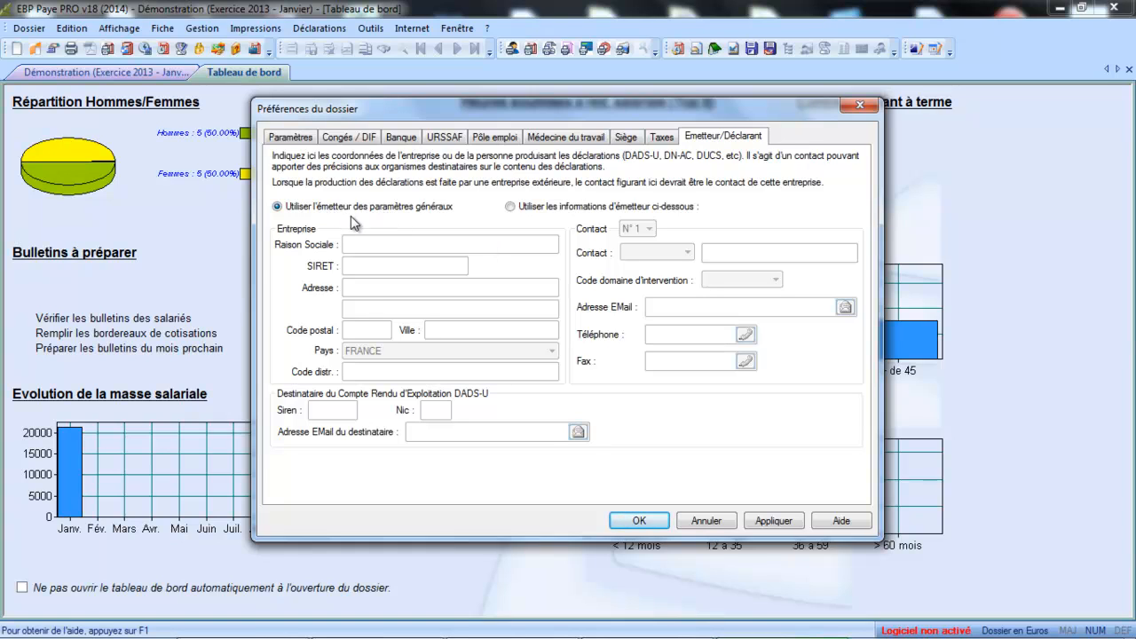
Step: Try 'Utiliser les informations d'émetteur ci-dessous', then revert to 'Utiliser l'émetteur des paramètres généraux'
left_click(519, 211)
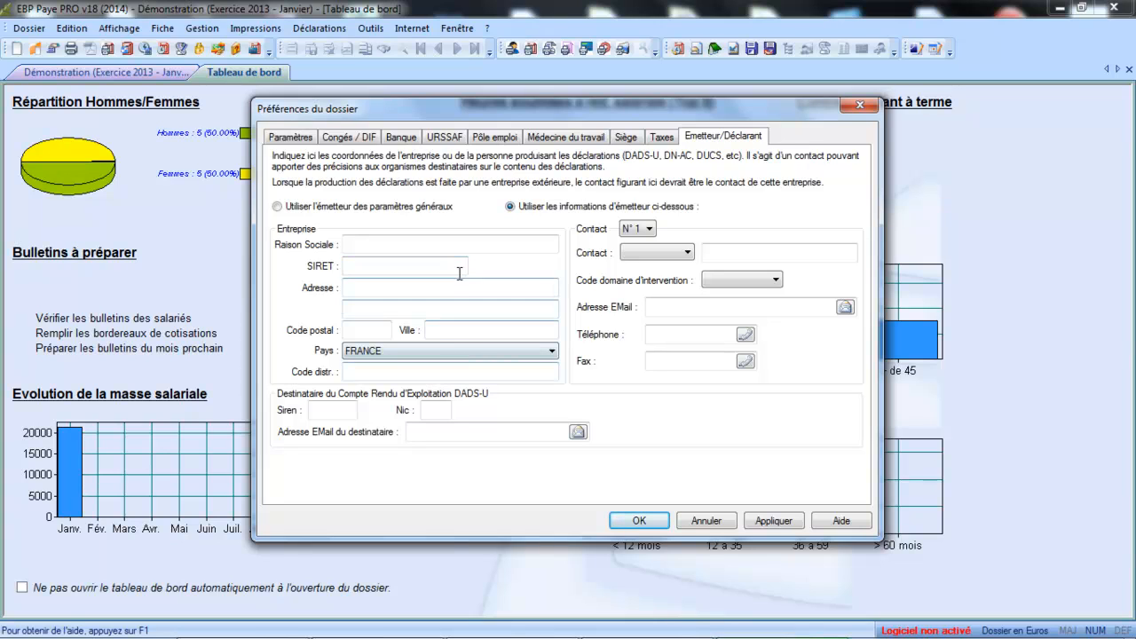
left_click(334, 209)
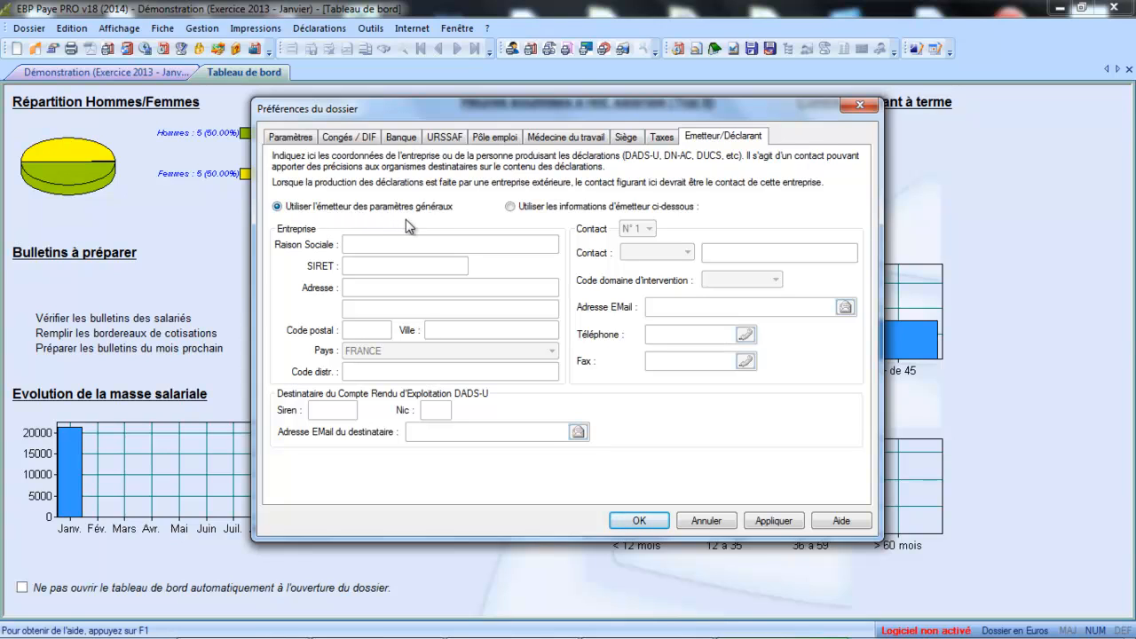
Step: Confirm the Préférences du dossier dialog with OK to return to the payroll dashboard
left_click(642, 521)
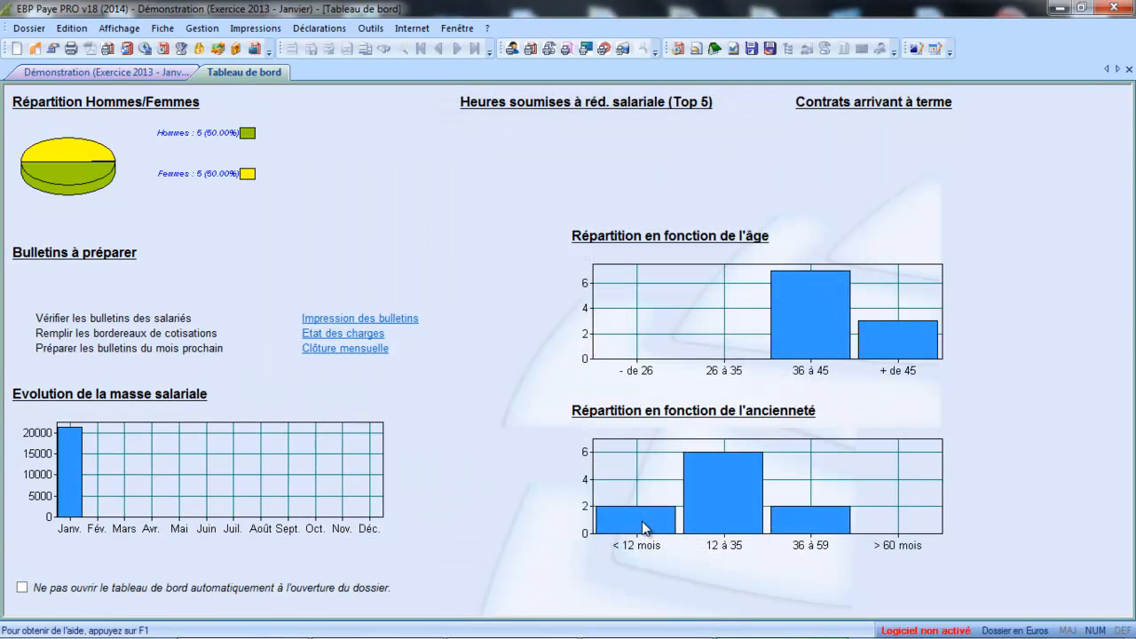